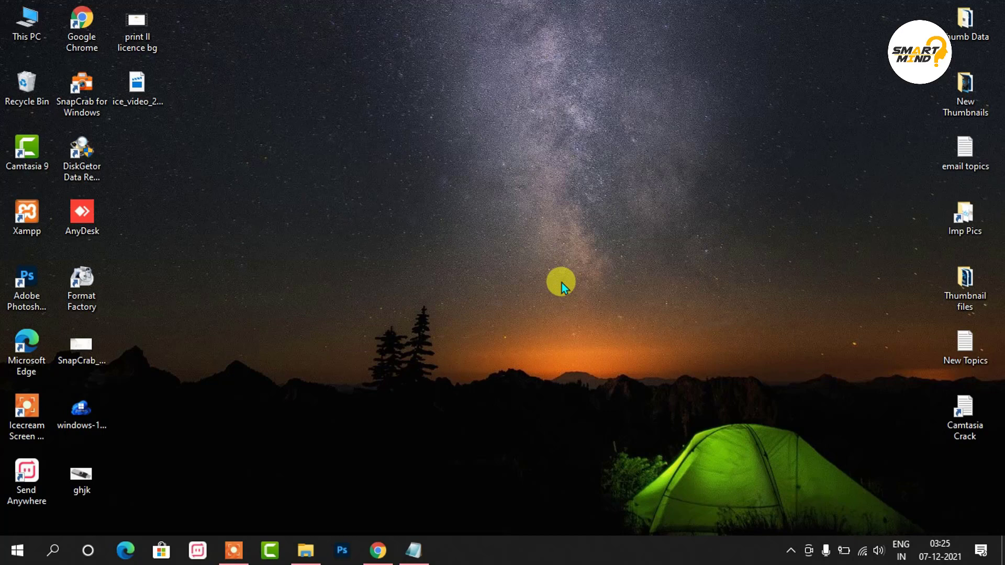
- Highlight the first method in the Notepad list and open the Microphone privacy page in Windows Settings
{"action": "left_click", "coordinate": [425, 551]}
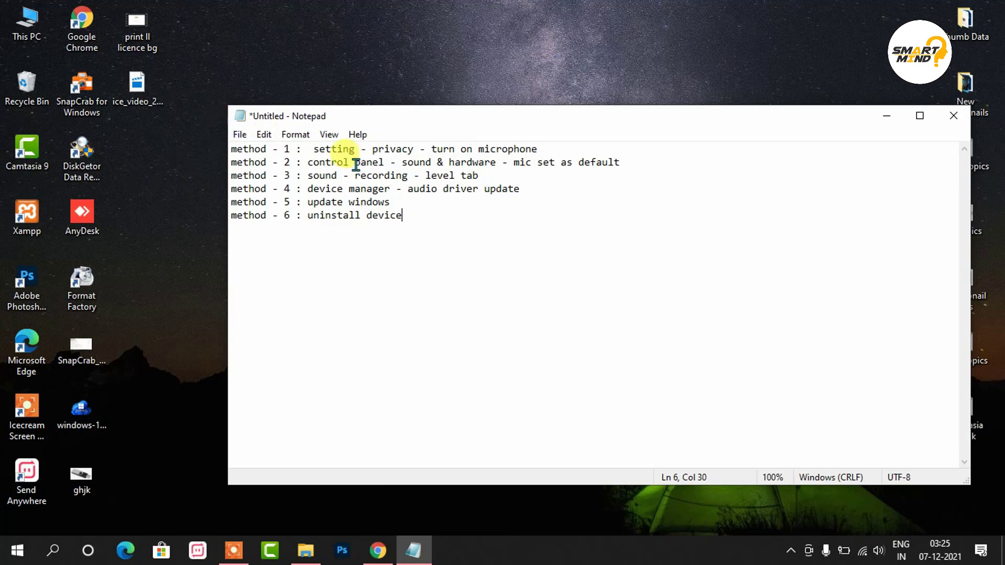
{"action": "left_click_drag", "start_coordinate": [313, 149], "coordinate": [537, 147]}
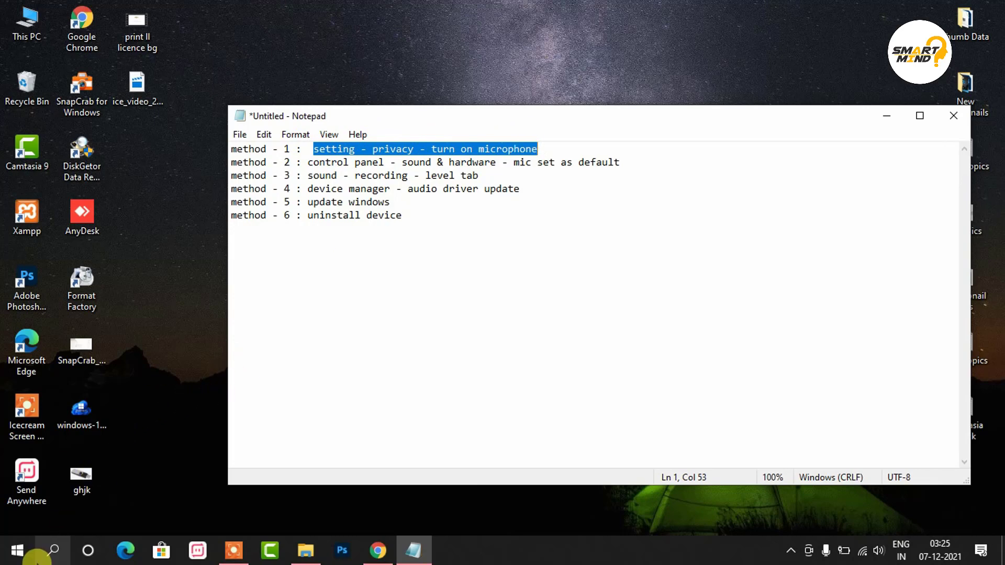
{"action": "left_click", "coordinate": [17, 555]}
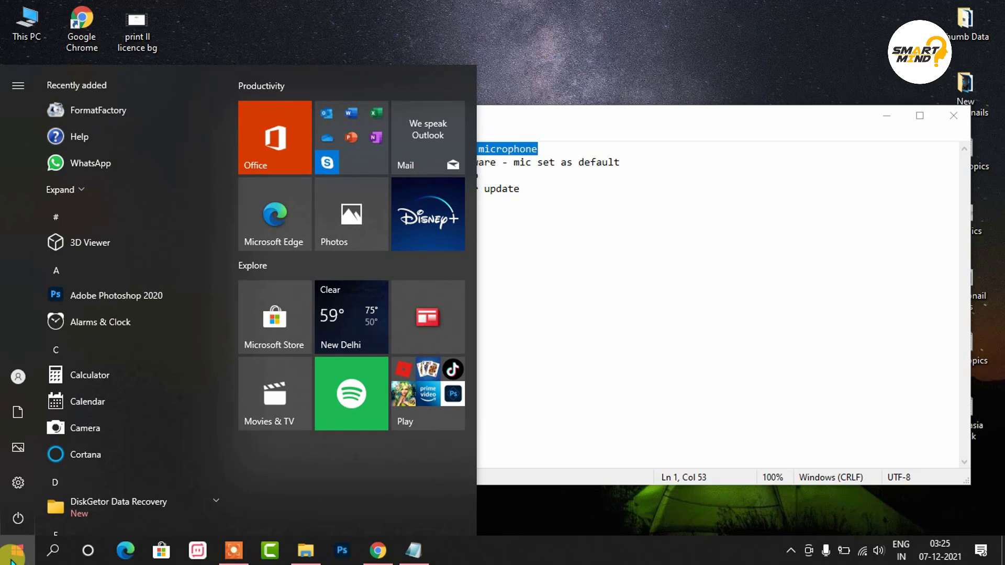
{"action": "left_click", "coordinate": [21, 488]}
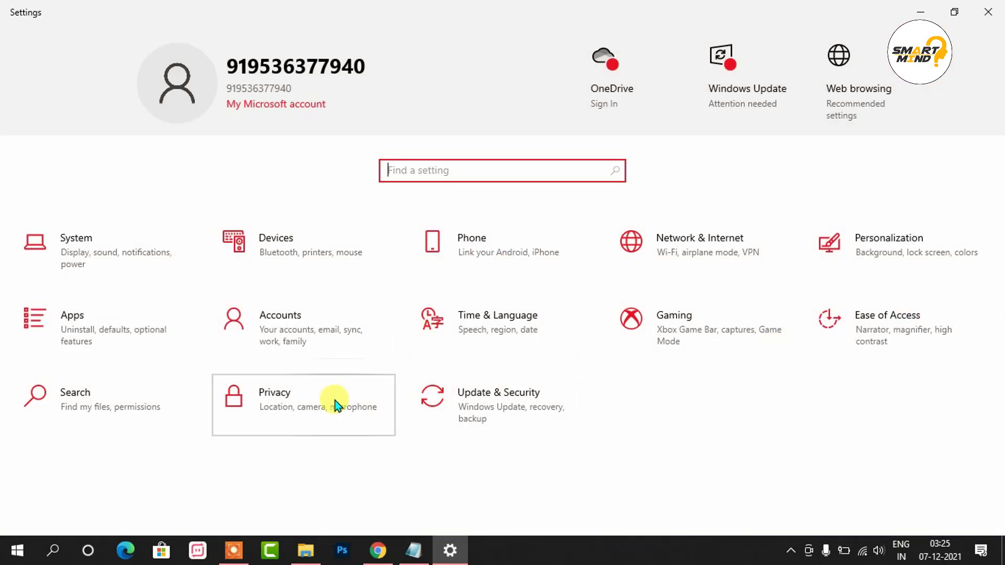
{"action": "left_click", "coordinate": [313, 403]}
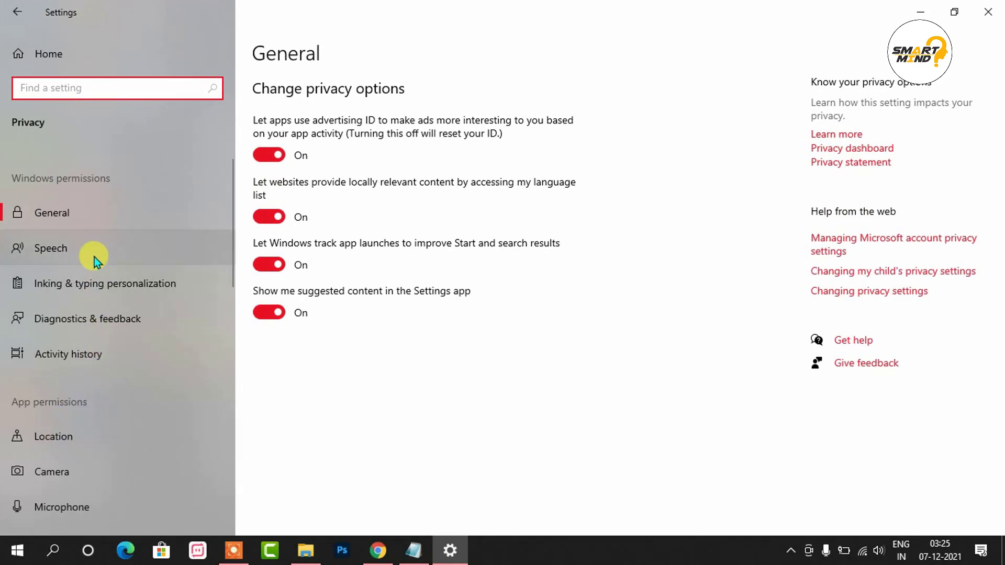
{"action": "scroll", "coordinate": [110, 363], "scroll_direction": "down", "scroll_amount": 3}
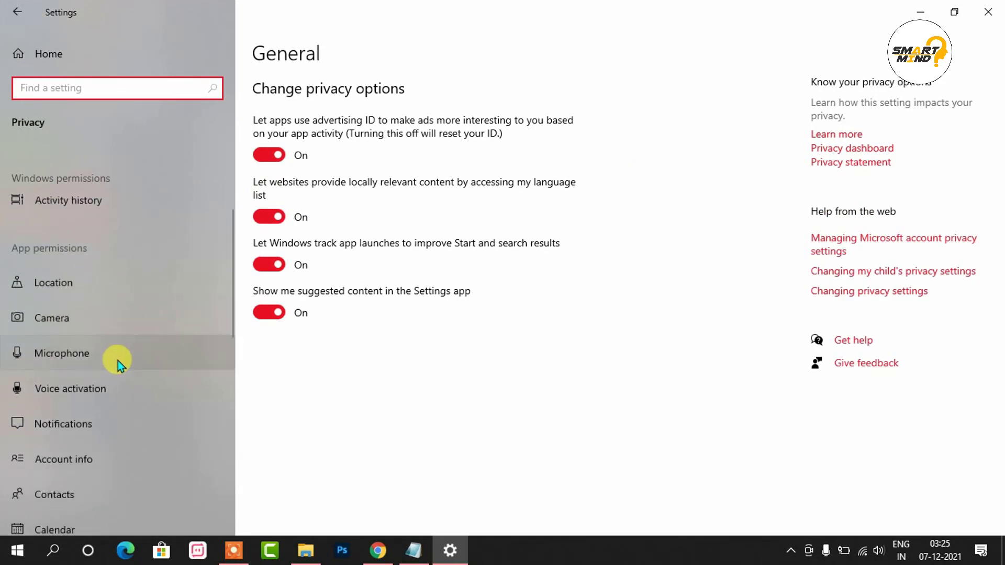
{"action": "left_click", "coordinate": [78, 338]}
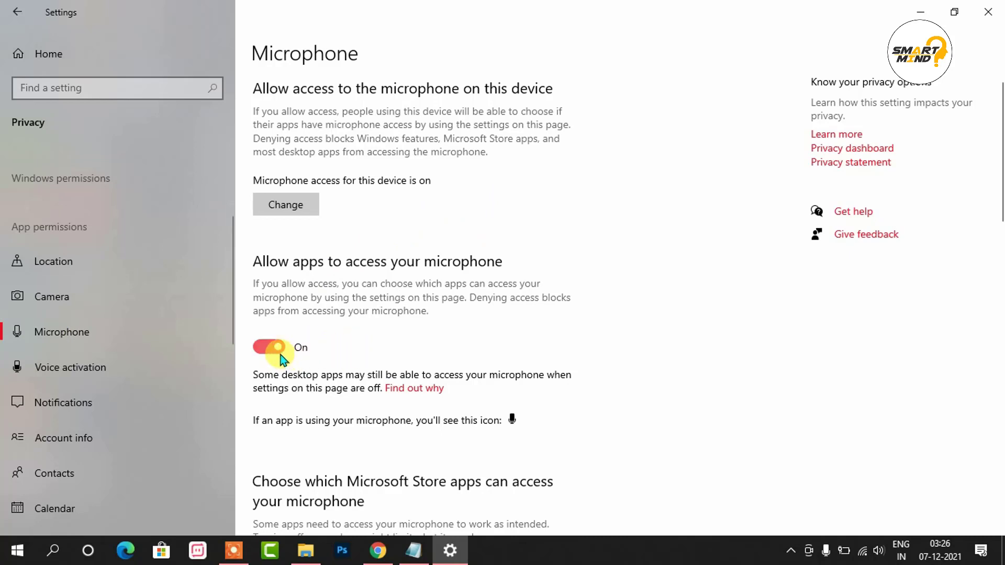
- Examine the microphone access permissions for Microsoft Store apps and desktop apps
{"action": "scroll", "coordinate": [456, 340], "scroll_direction": "down", "scroll_amount": 3}
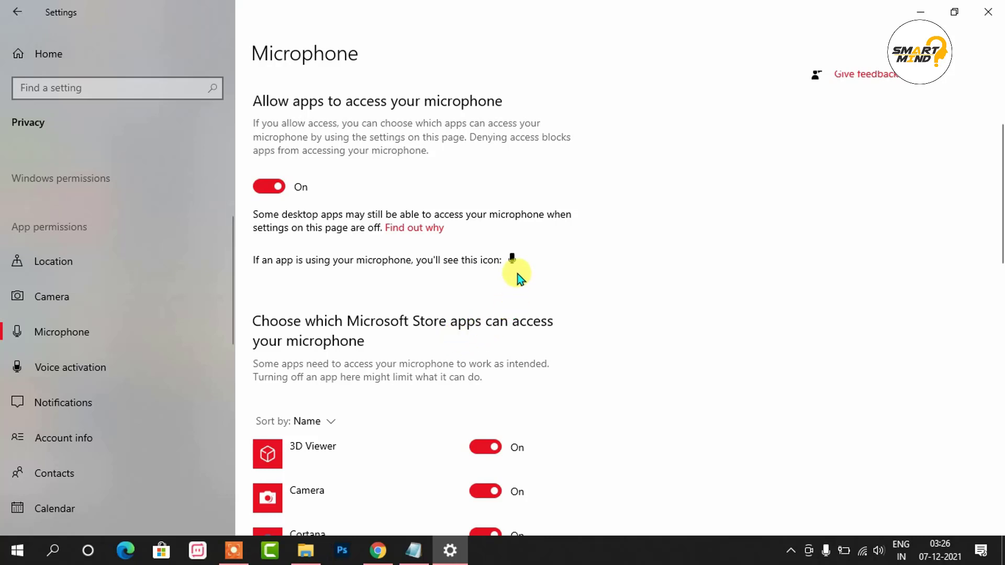
{"action": "scroll", "coordinate": [512, 266], "scroll_direction": "down", "scroll_amount": 3}
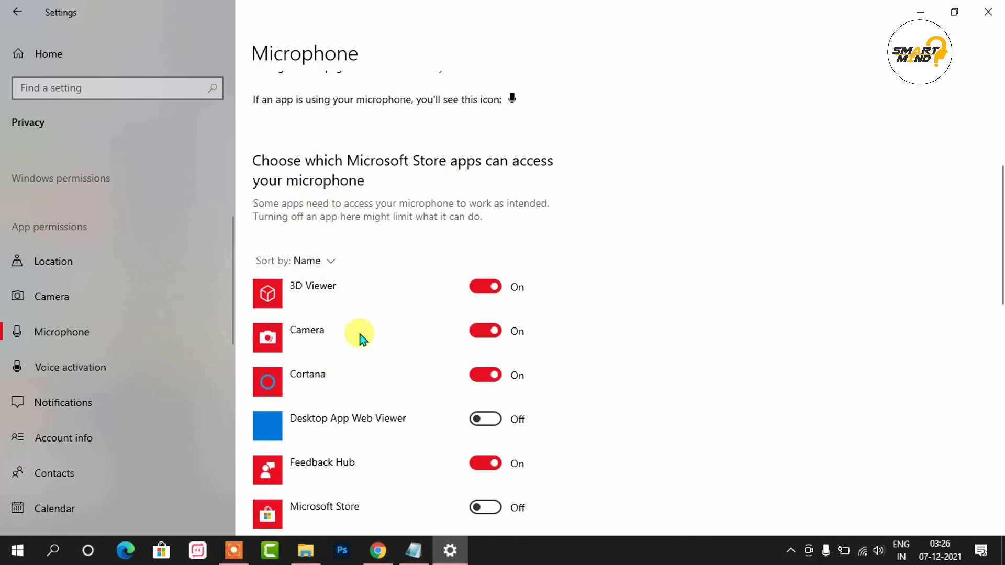
{"action": "scroll", "coordinate": [359, 336], "scroll_direction": "down", "scroll_amount": 9}
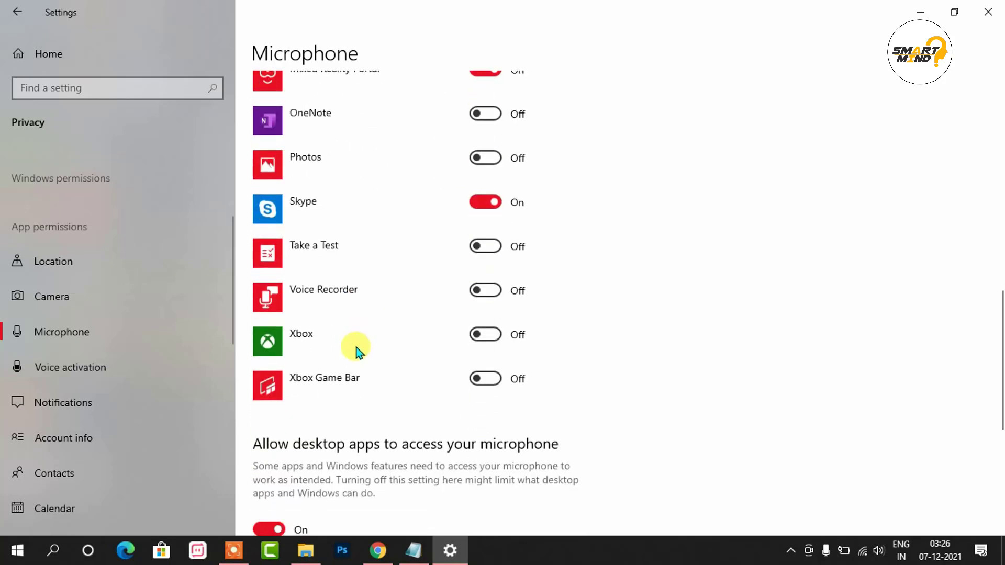
{"action": "scroll", "coordinate": [331, 335], "scroll_direction": "up", "scroll_amount": 3}
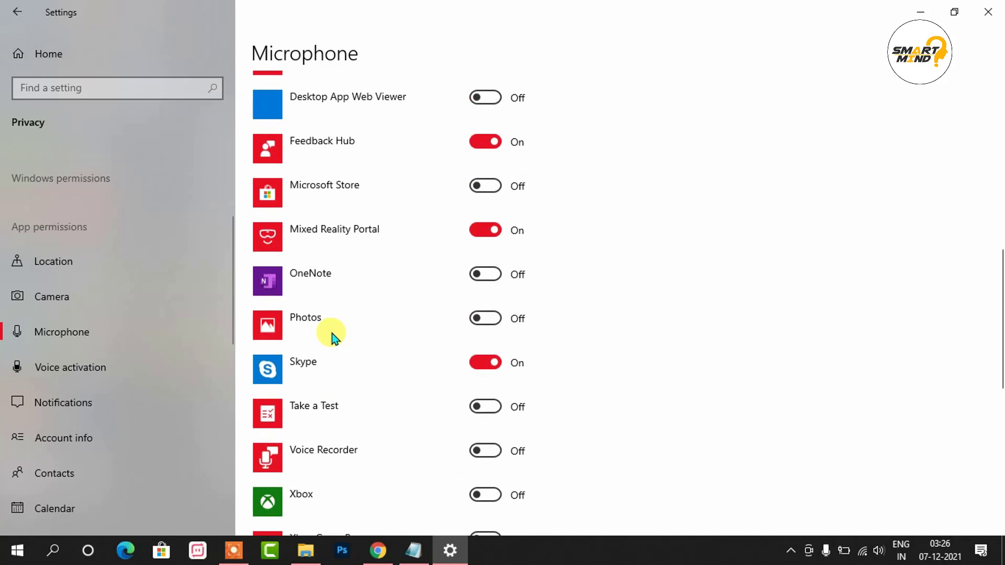
{"action": "scroll", "coordinate": [333, 334], "scroll_direction": "up", "scroll_amount": 2}
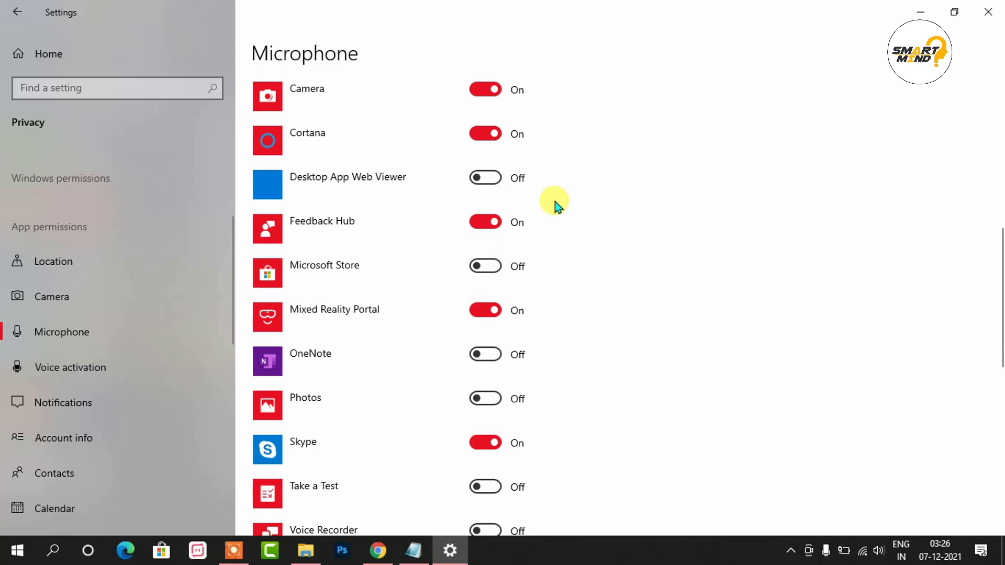
{"action": "scroll", "coordinate": [455, 407], "scroll_direction": "down", "scroll_amount": 7}
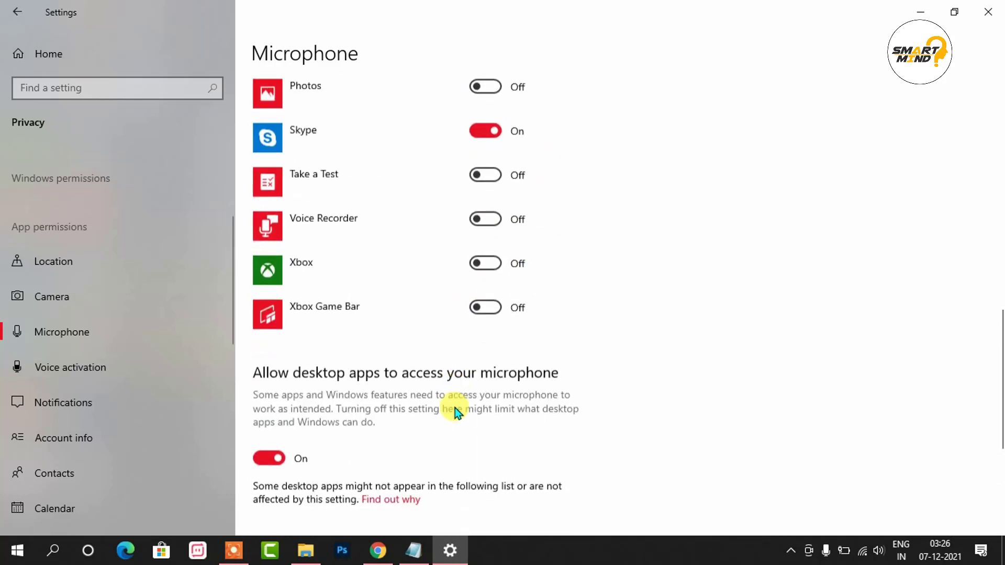
{"action": "scroll", "coordinate": [454, 407], "scroll_direction": "down", "scroll_amount": 3}
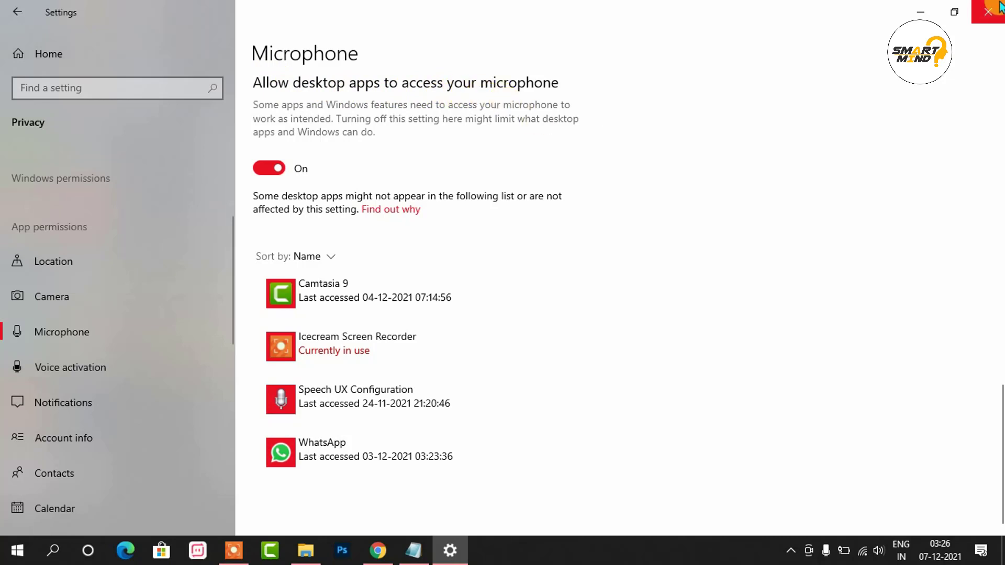
{"action": "left_click", "coordinate": [921, 12]}
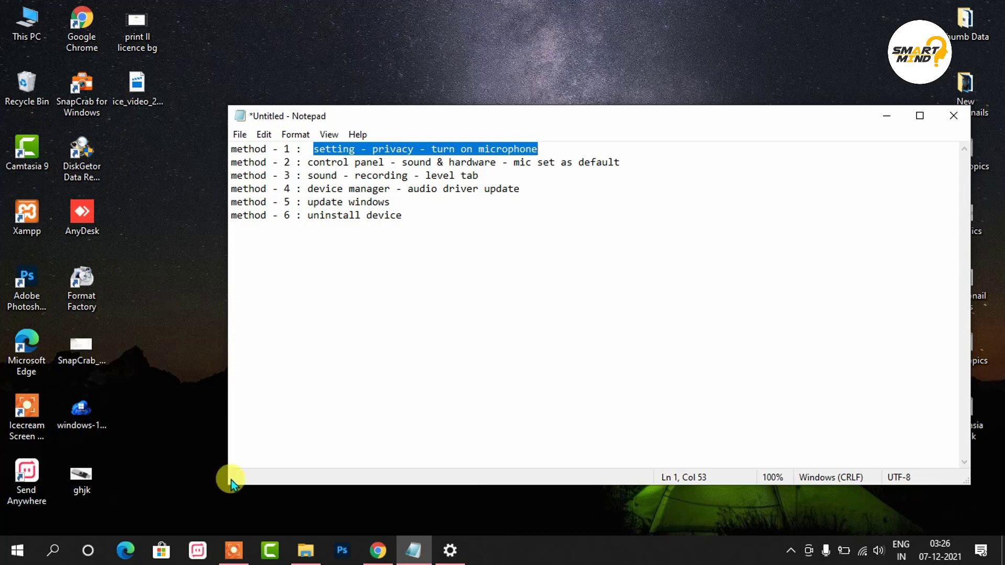
{"action": "left_click", "coordinate": [378, 550]}
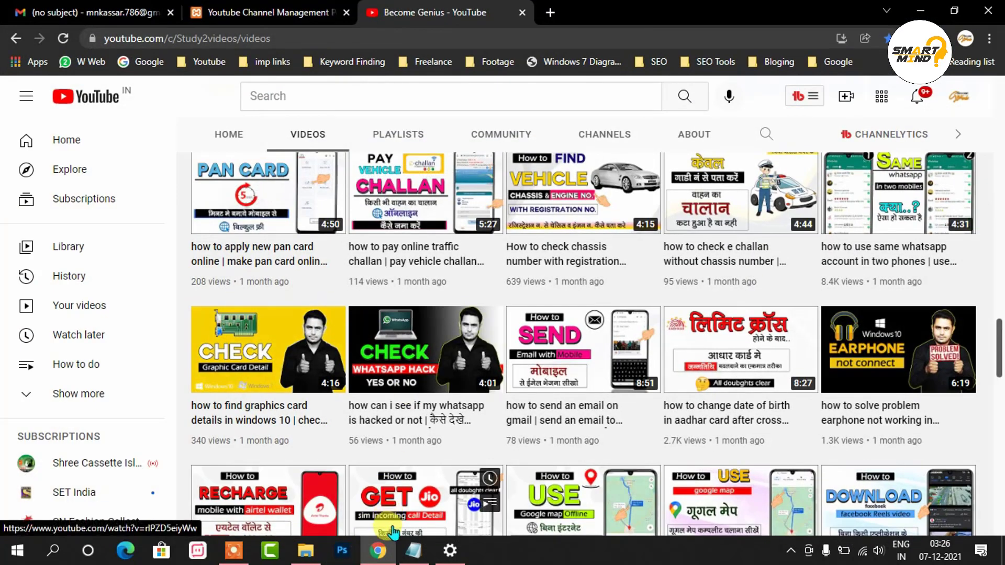
{"action": "left_click", "coordinate": [378, 550]}
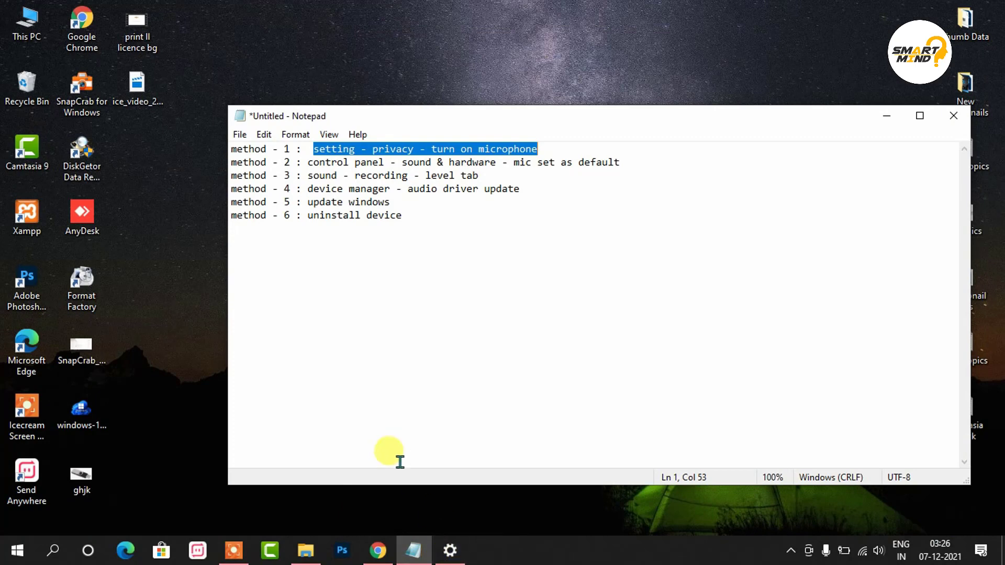
{"action": "left_click", "coordinate": [455, 552]}
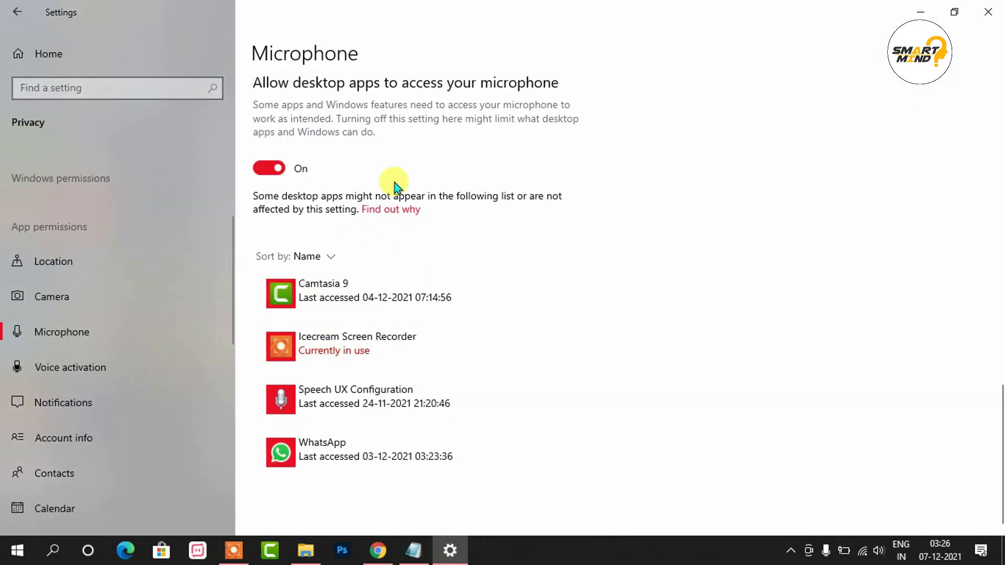
{"action": "scroll", "coordinate": [506, 157], "scroll_direction": "up", "scroll_amount": 5}
- Switch to the Notepad list, read the method 2 line about setting the mic as default, and minimise it
{"action": "left_click", "coordinate": [413, 551]}
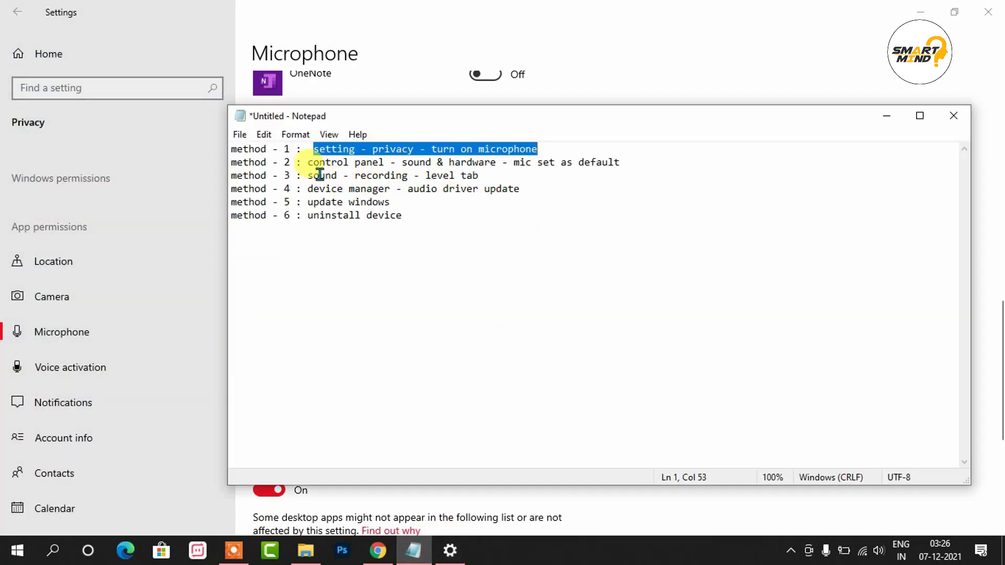
{"action": "left_click_drag", "start_coordinate": [314, 162], "coordinate": [491, 162]}
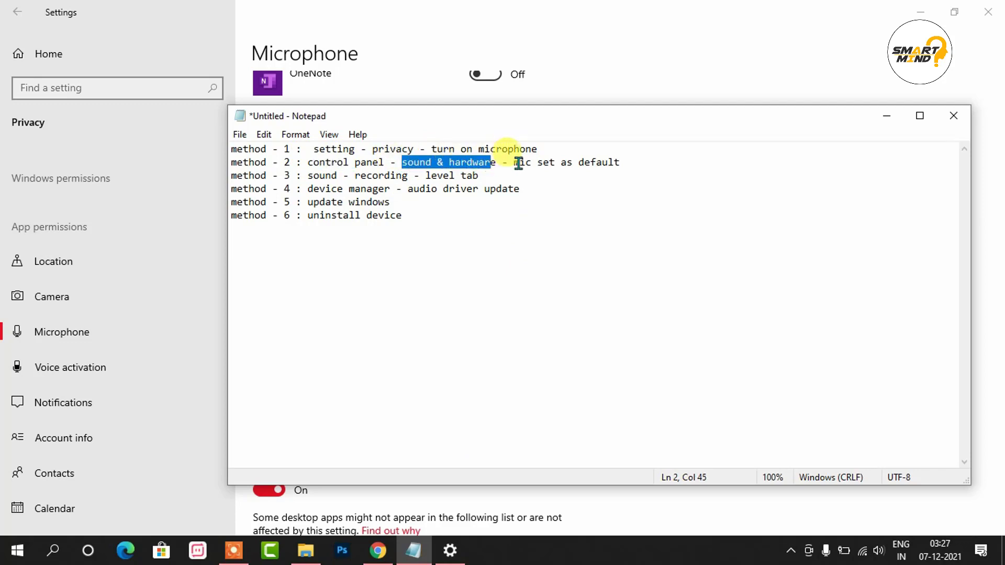
{"action": "left_click", "coordinate": [518, 162]}
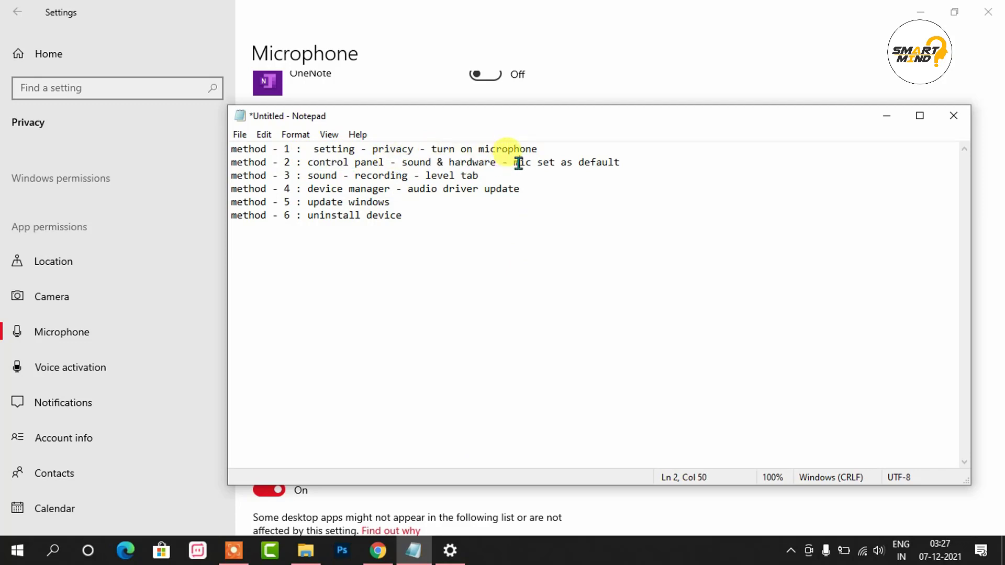
{"action": "left_click", "coordinate": [887, 117]}
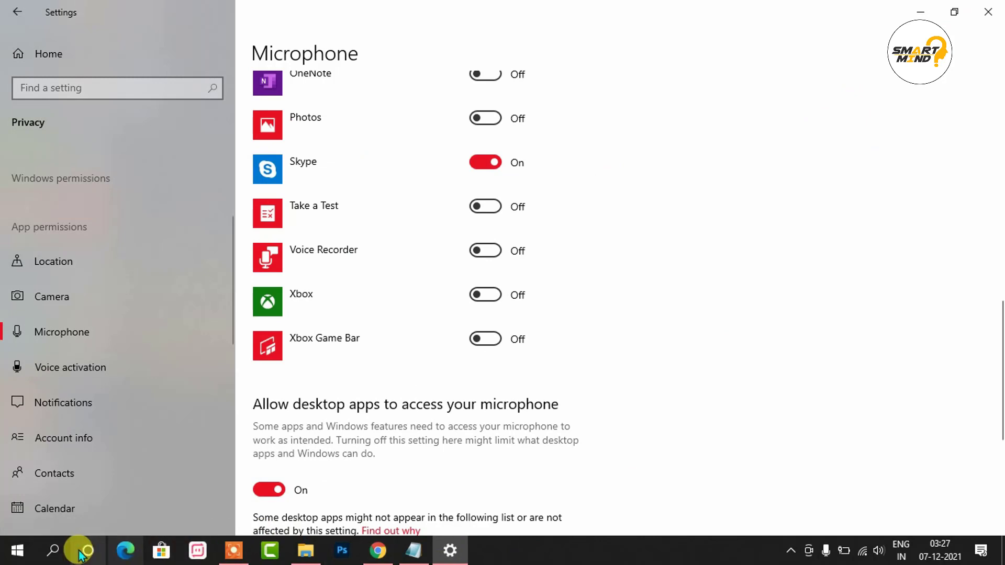
- Open Control Panel and switch its view to Category
{"action": "left_click", "coordinate": [53, 550]}
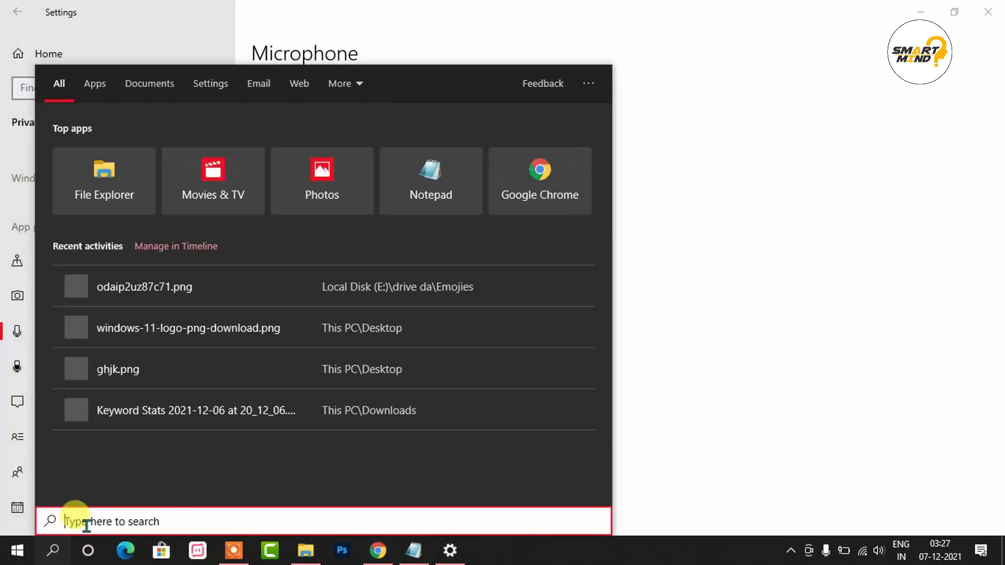
{"action": "type", "text": "d"}
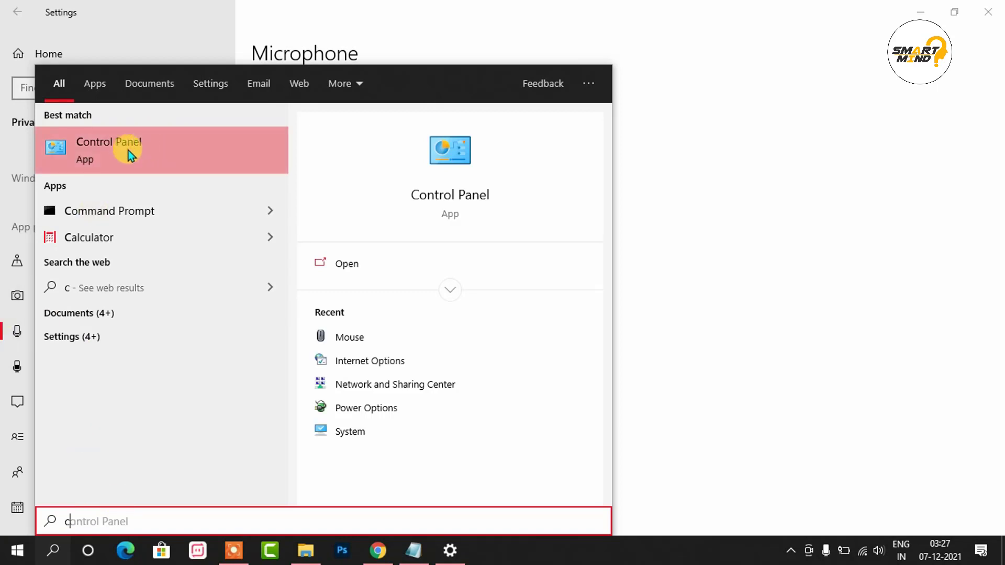
{"action": "left_click", "coordinate": [86, 149]}
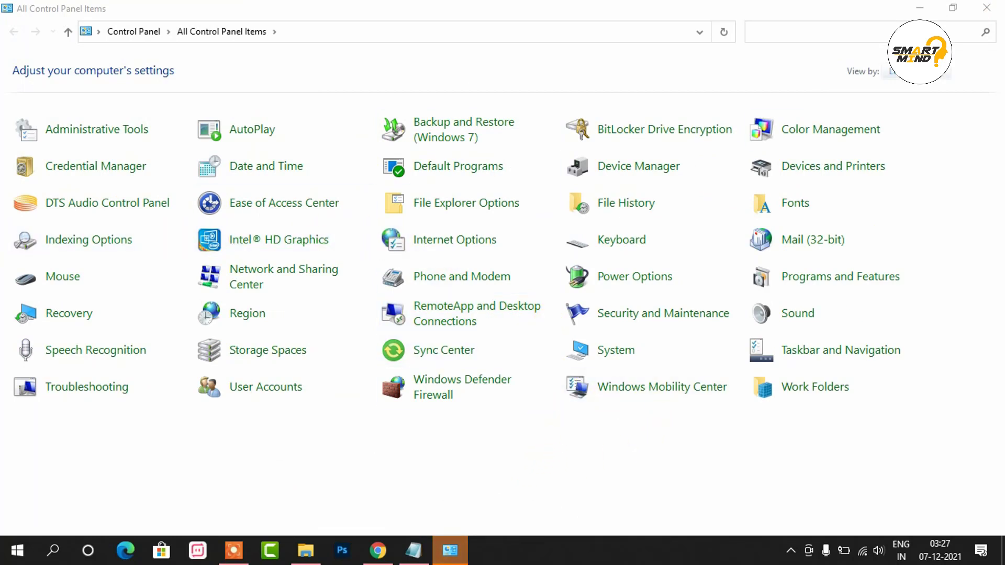
{"action": "left_click", "coordinate": [892, 71]}
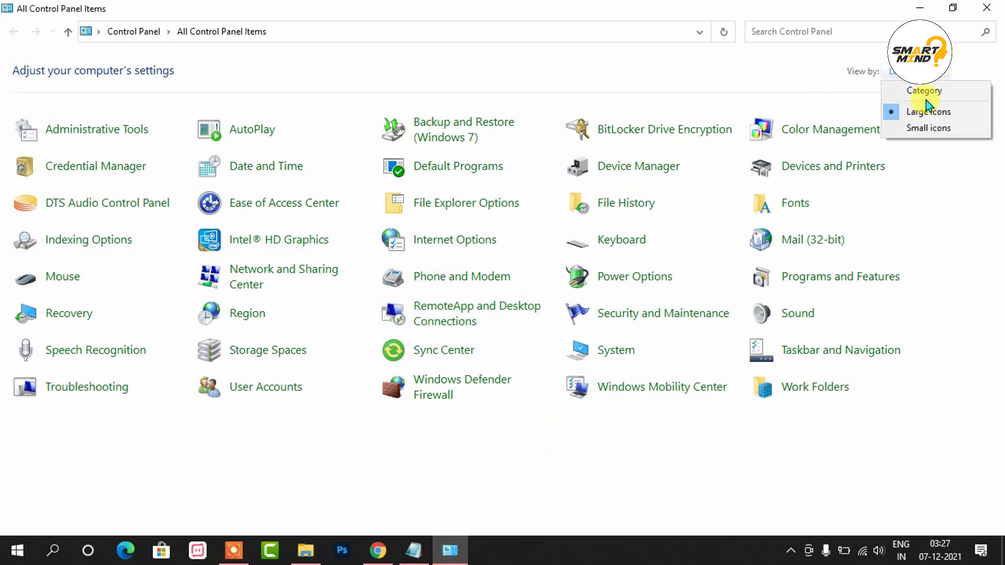
{"action": "left_click", "coordinate": [911, 89]}
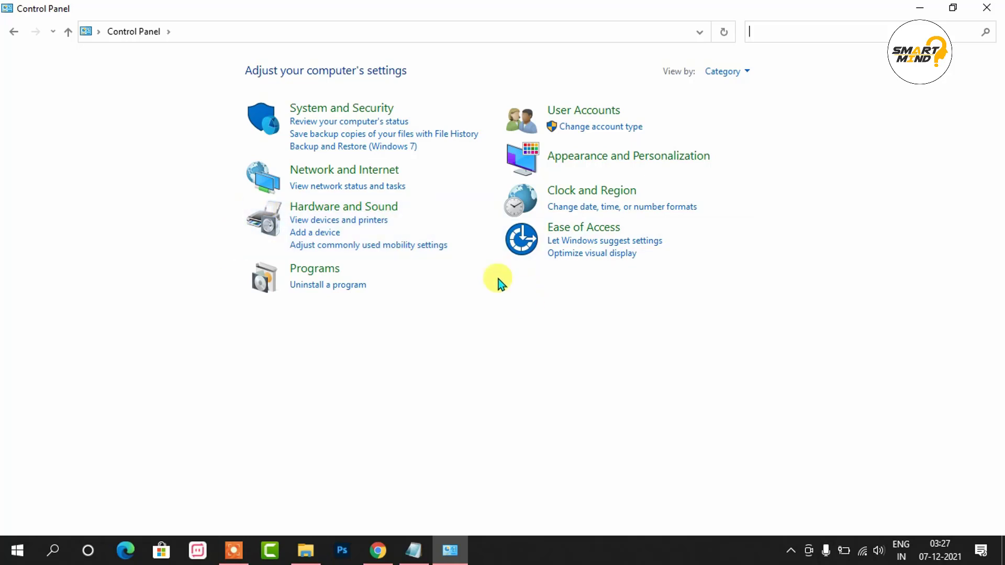
- Open the Sound dialog from Hardware and Sound and select the Speakers/Headphones playback device, checking the Notepad list for method 2
{"action": "left_click", "coordinate": [322, 209]}
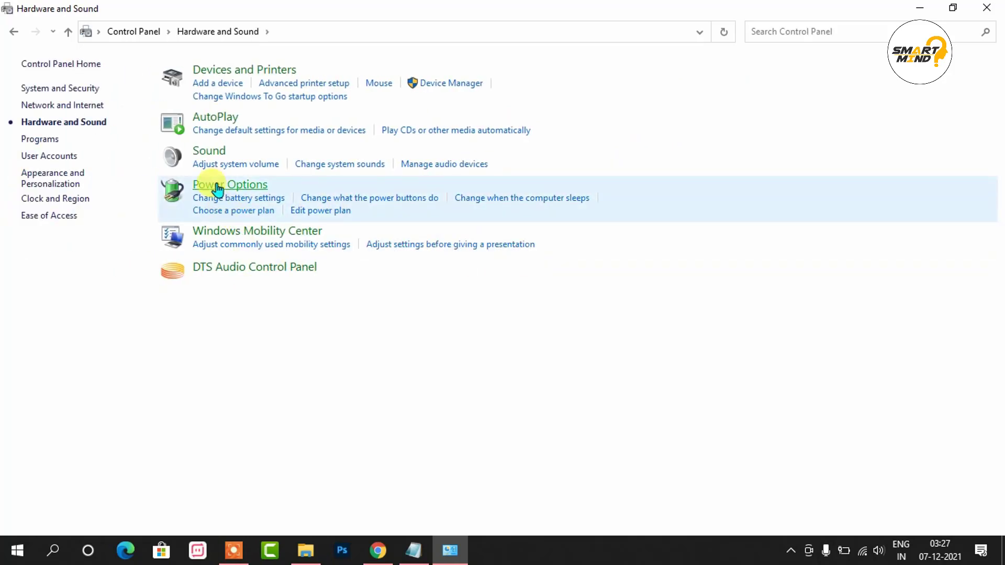
{"action": "left_click", "coordinate": [210, 152]}
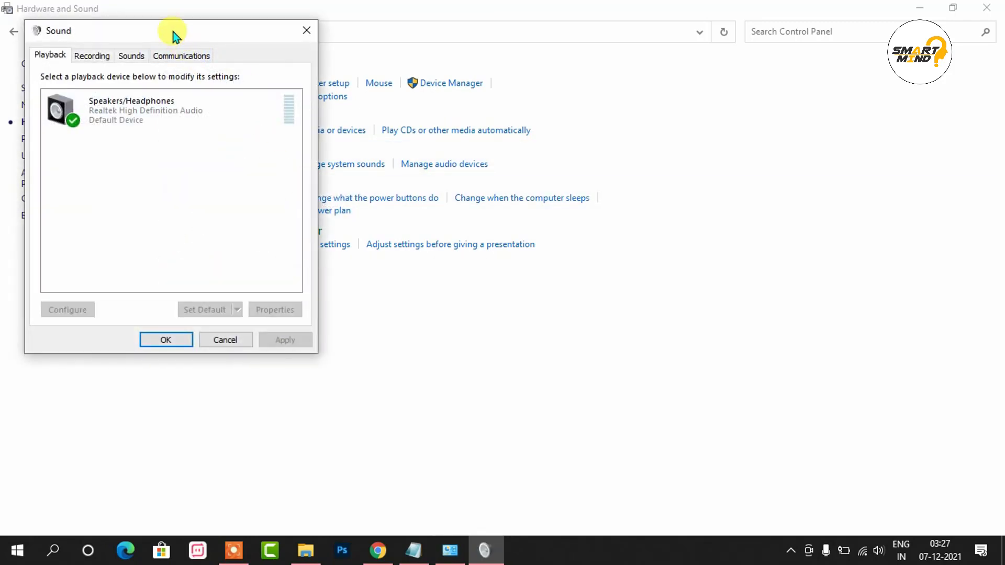
{"action": "left_click_drag", "start_coordinate": [160, 29], "coordinate": [330, 61]}
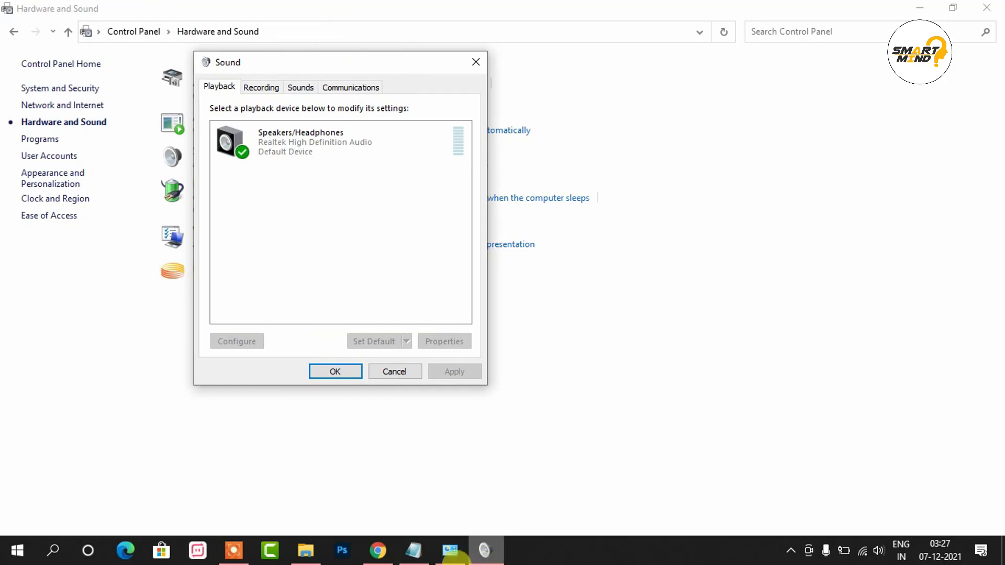
{"action": "left_click", "coordinate": [425, 553]}
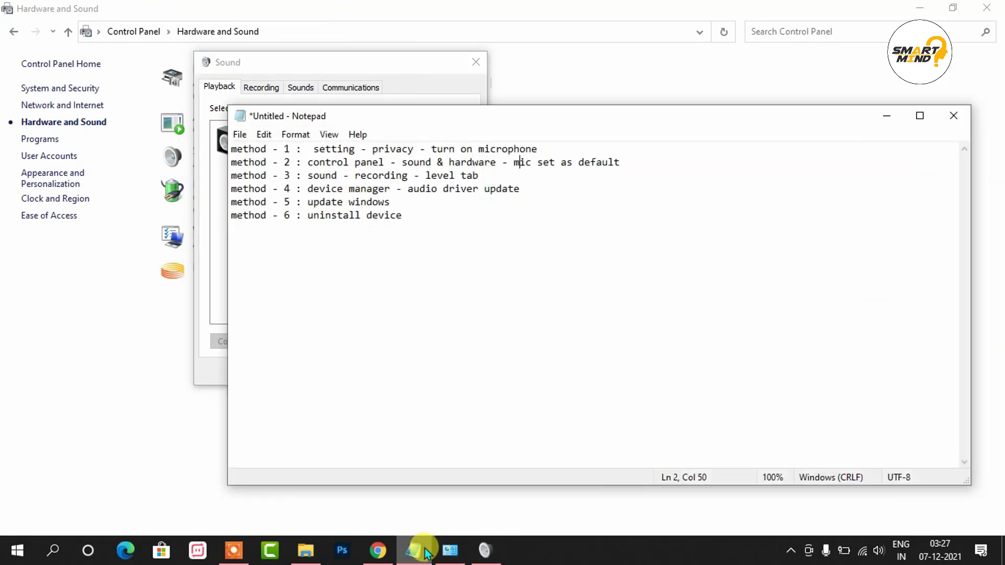
{"action": "left_click", "coordinate": [425, 552]}
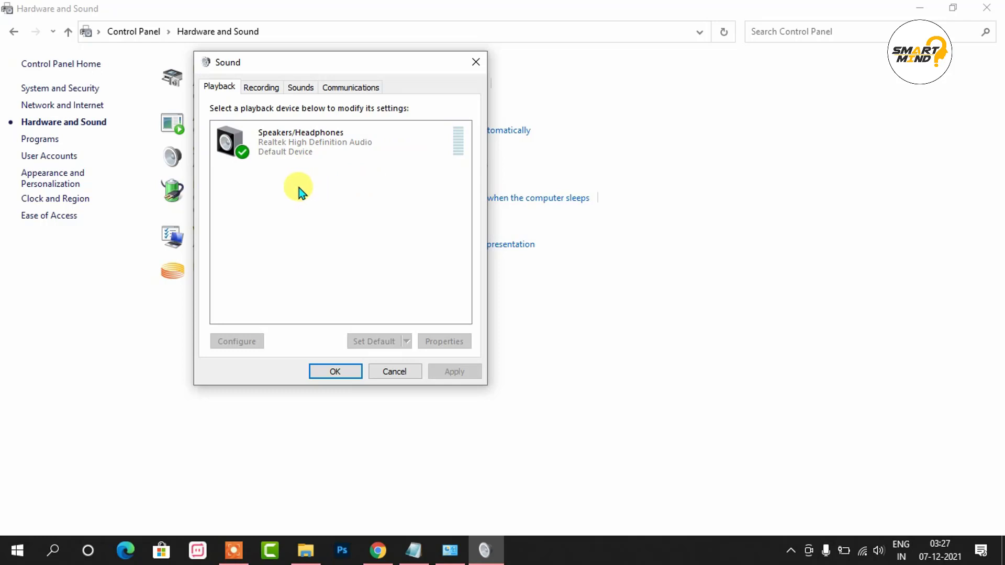
{"action": "left_click", "coordinate": [295, 156]}
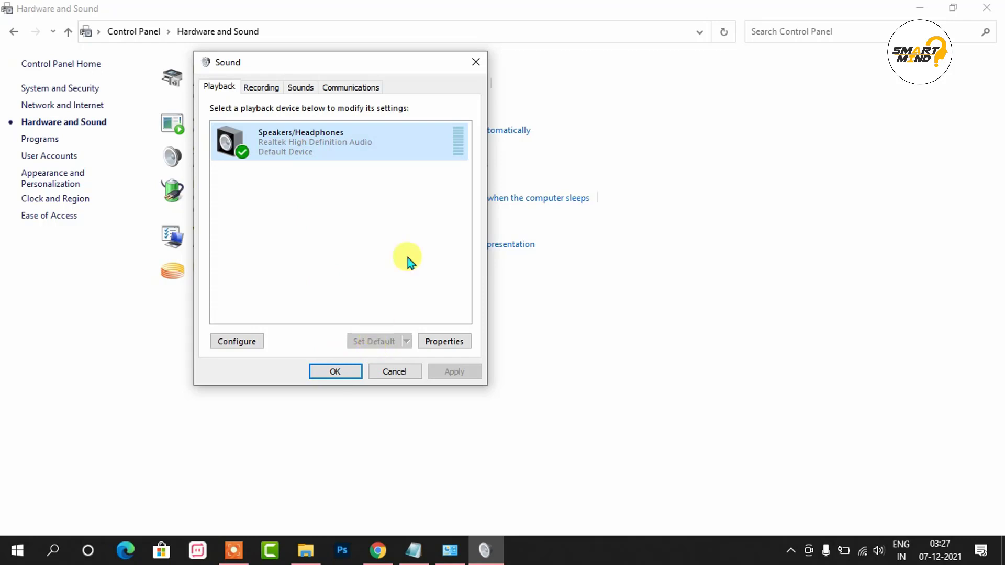
- Close the Sound dialog and Control Panel and bring up the Notepad list of methods
{"action": "left_click", "coordinate": [476, 62]}
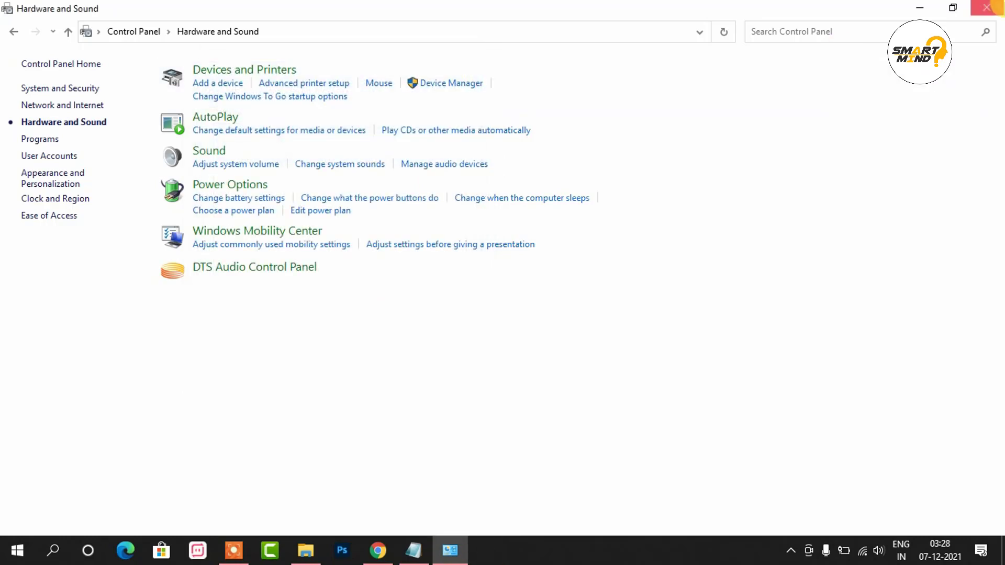
{"action": "left_click", "coordinate": [987, 7]}
{"action": "left_click", "coordinate": [419, 547]}
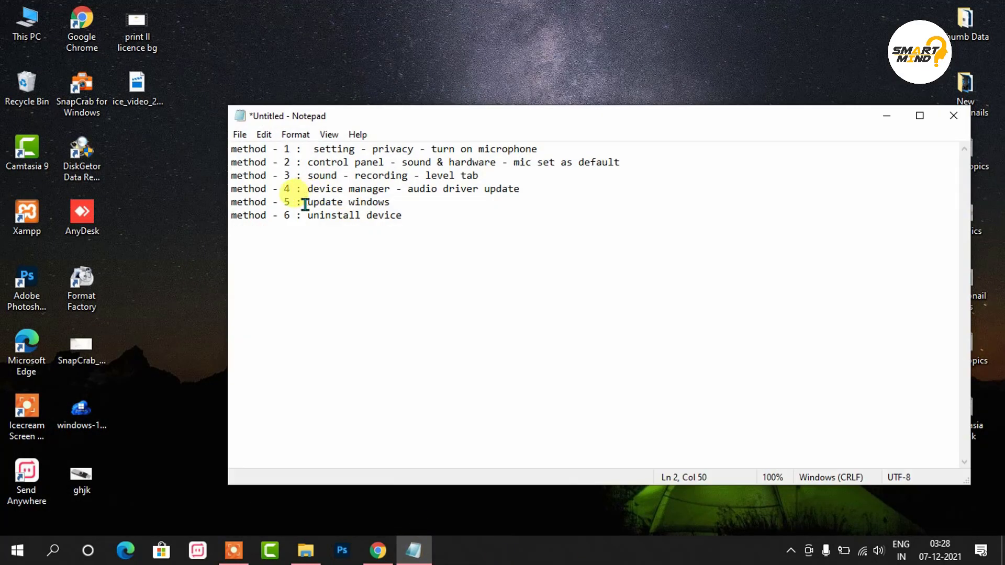
- Highlight the method 3 recording and level tab text in the Notepad list and minimise the list
{"action": "left_click", "coordinate": [309, 178]}
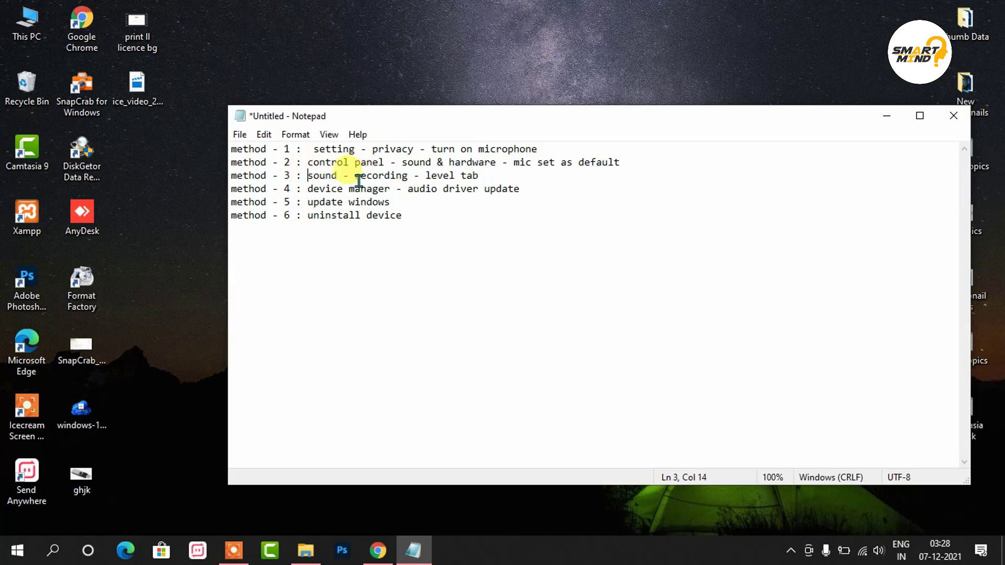
{"action": "left_click_drag", "start_coordinate": [359, 180], "coordinate": [467, 178]}
{"action": "left_click", "coordinate": [887, 115]}
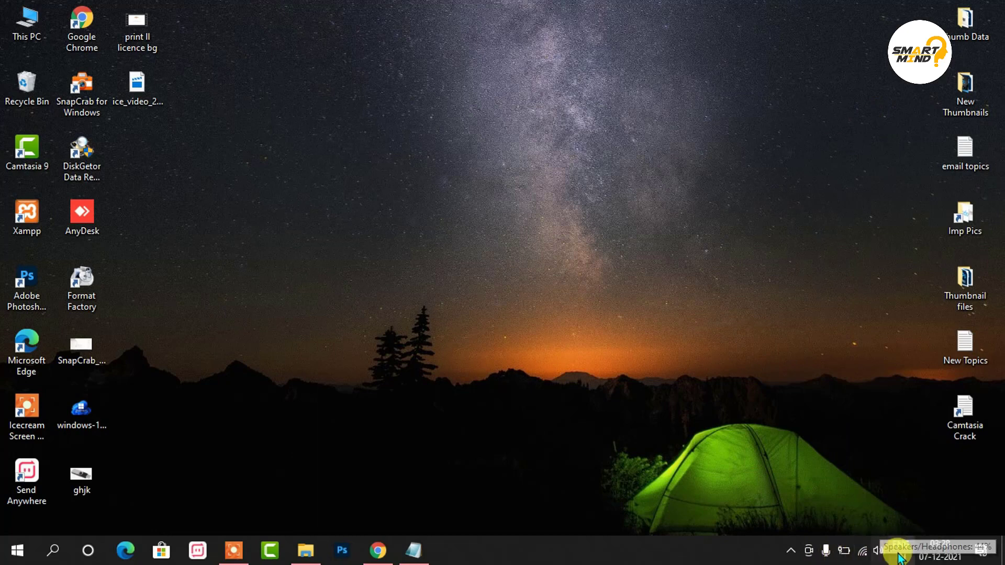
- Open the Sound dialog from the system volume control and show its recording devices
{"action": "right_click", "coordinate": [880, 554]}
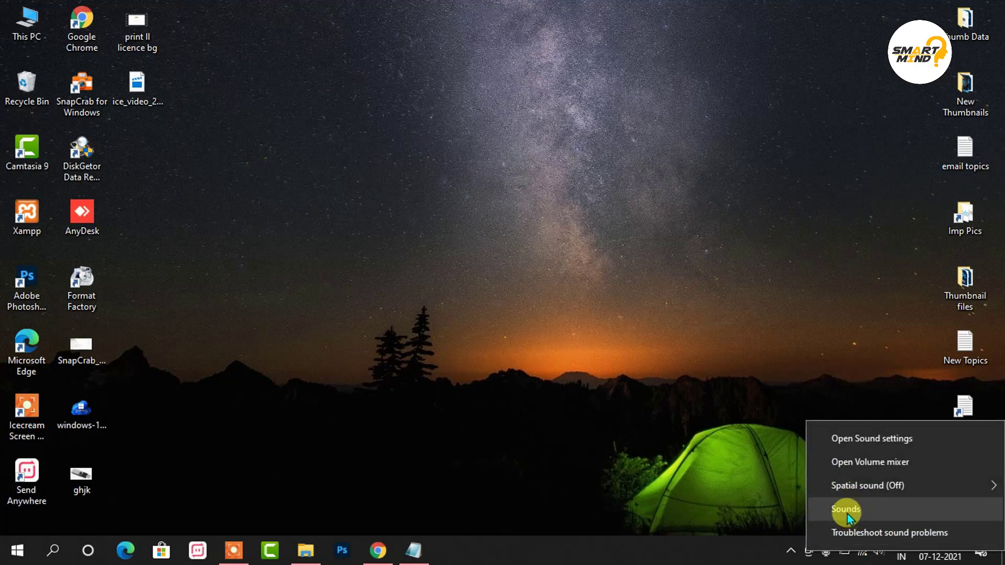
{"action": "left_click", "coordinate": [847, 511]}
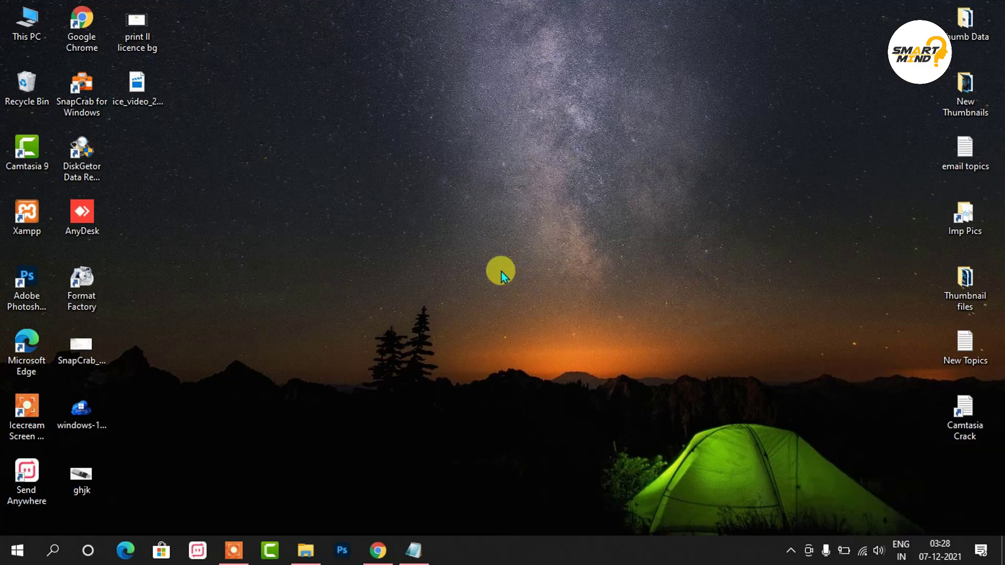
{"action": "left_click_drag", "start_coordinate": [168, 51], "coordinate": [335, 56]}
{"action": "left_click", "coordinate": [291, 82]}
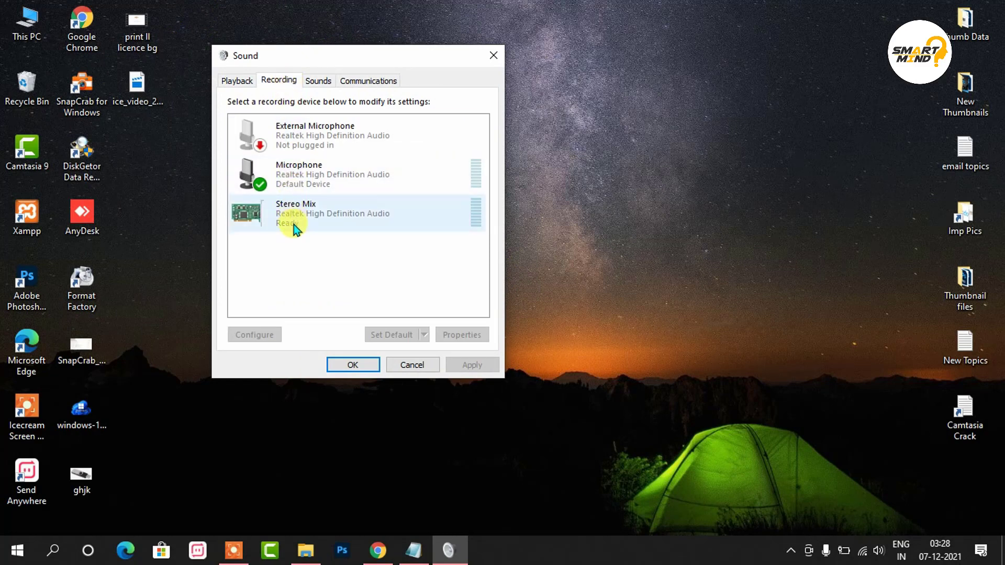
- Open the properties of the default Microphone recording device and move the dialog clear of the device list
{"action": "left_click", "coordinate": [319, 179]}
{"action": "right_click", "coordinate": [319, 179]}
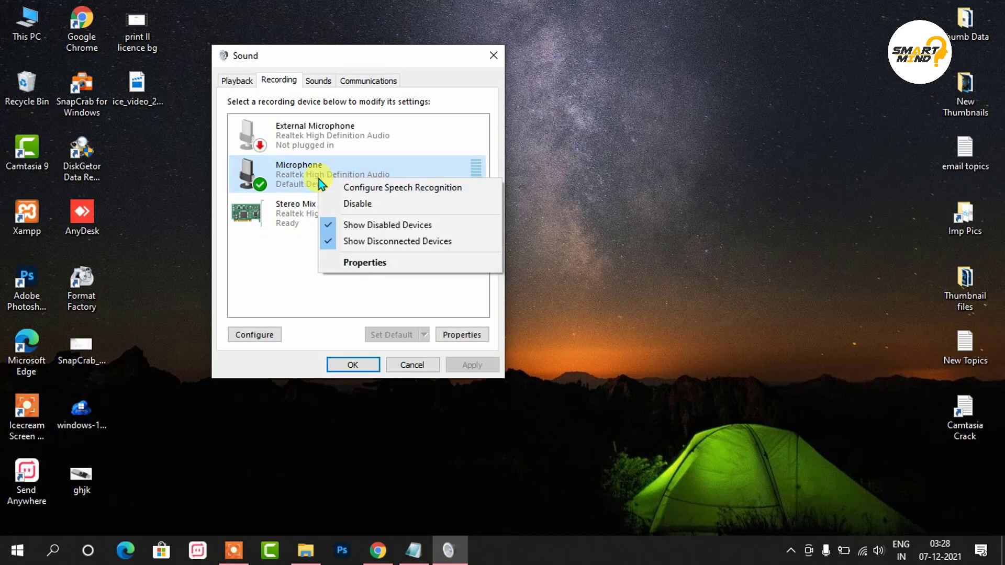
{"action": "left_click", "coordinate": [353, 263]}
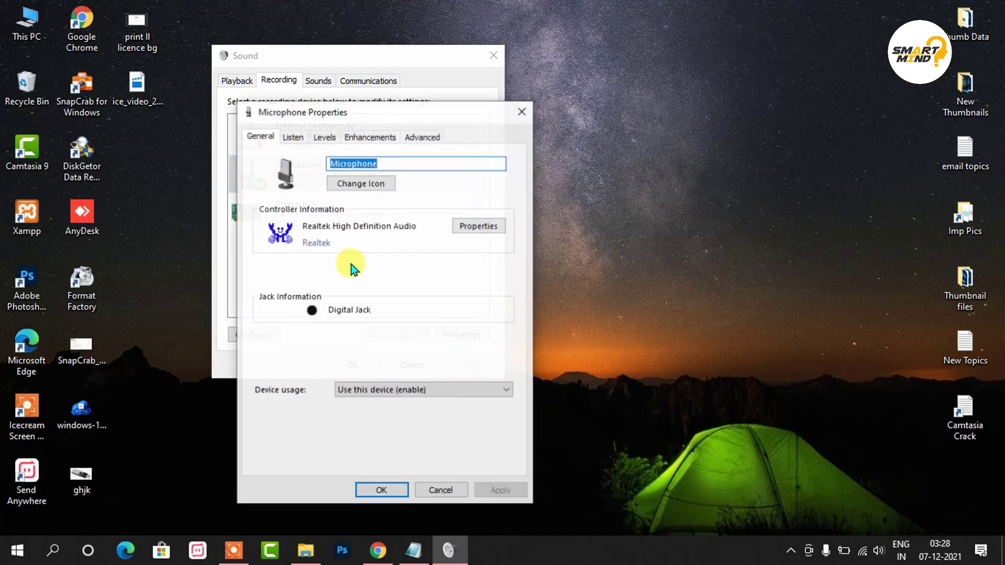
{"action": "left_click_drag", "start_coordinate": [357, 112], "coordinate": [497, 100]}
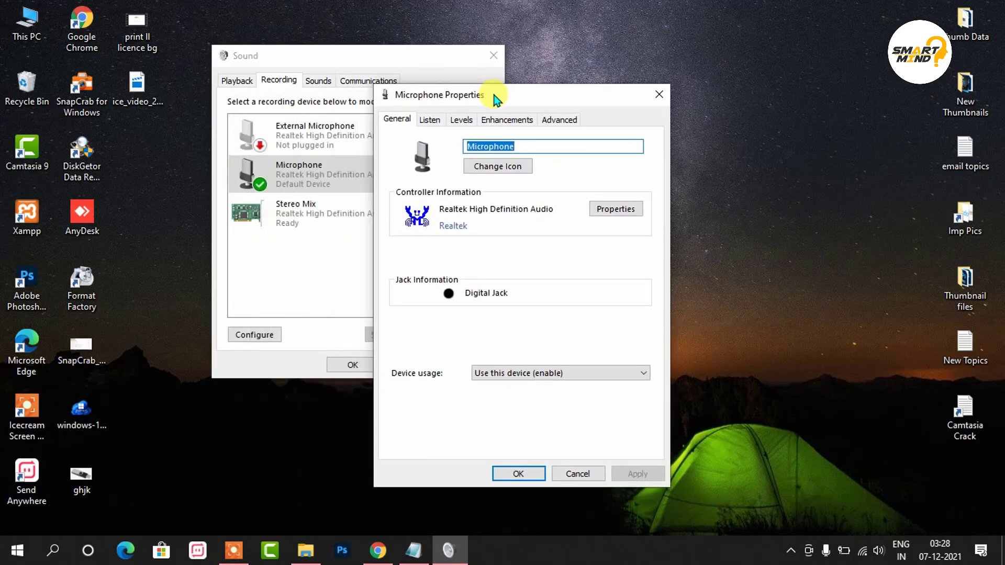
- Set the Microphone Array level to 54, confirm the microphone properties and close the Sound dialog
{"action": "left_click", "coordinate": [431, 120]}
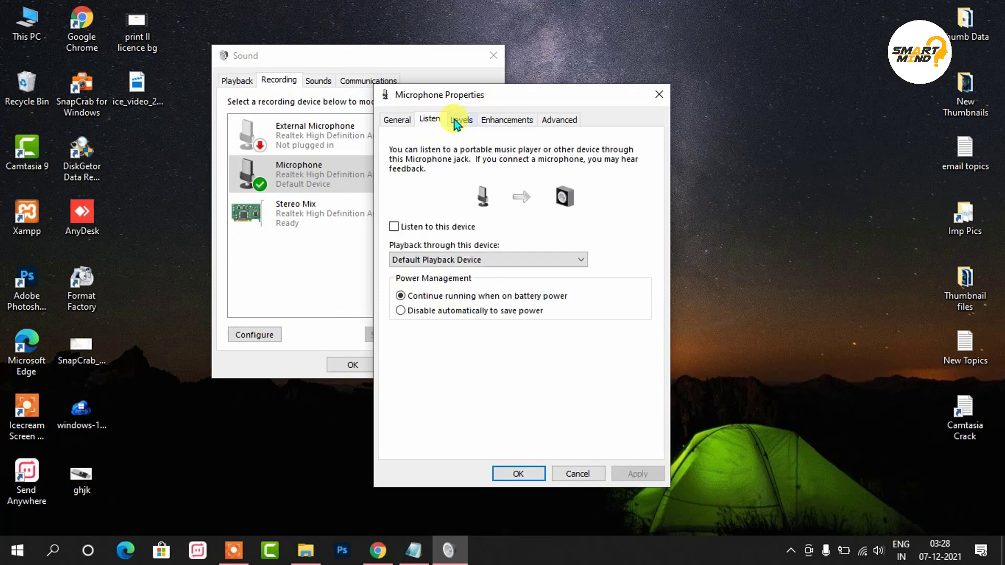
{"action": "left_click", "coordinate": [457, 119]}
{"action": "left_click", "coordinate": [424, 120]}
{"action": "left_click", "coordinate": [454, 118]}
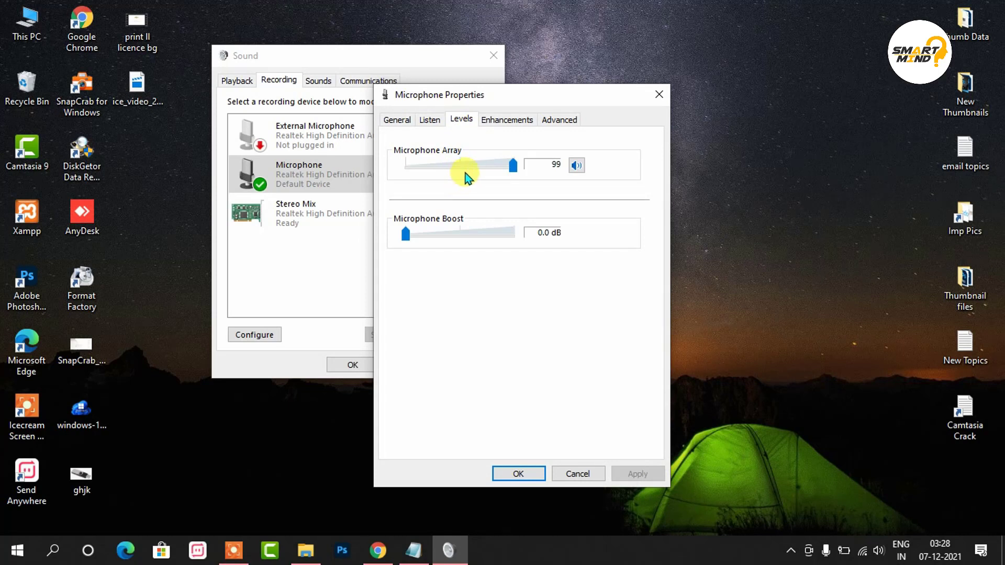
{"action": "left_click_drag", "start_coordinate": [513, 166], "coordinate": [469, 175]}
{"action": "left_click", "coordinate": [543, 473]}
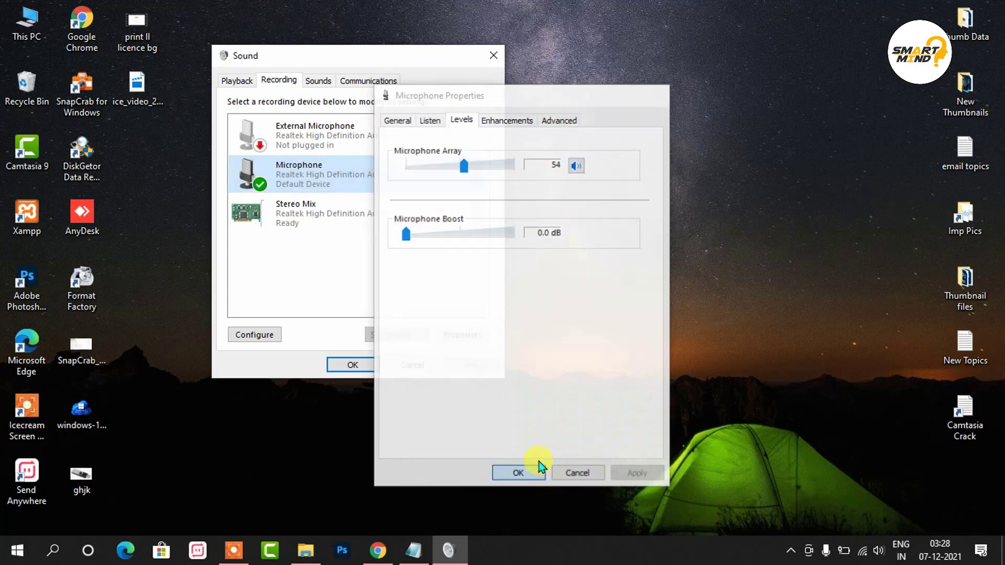
{"action": "left_click", "coordinate": [494, 56]}
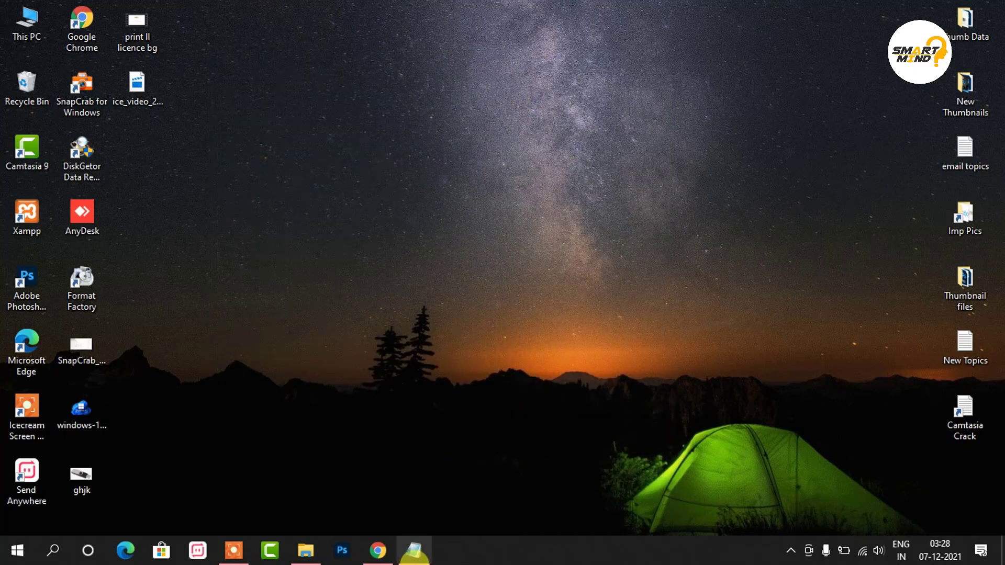
- Highlight the method 4 device manager text in the Notepad list and open Device Manager by searching for "devi"
{"action": "left_click", "coordinate": [414, 550]}
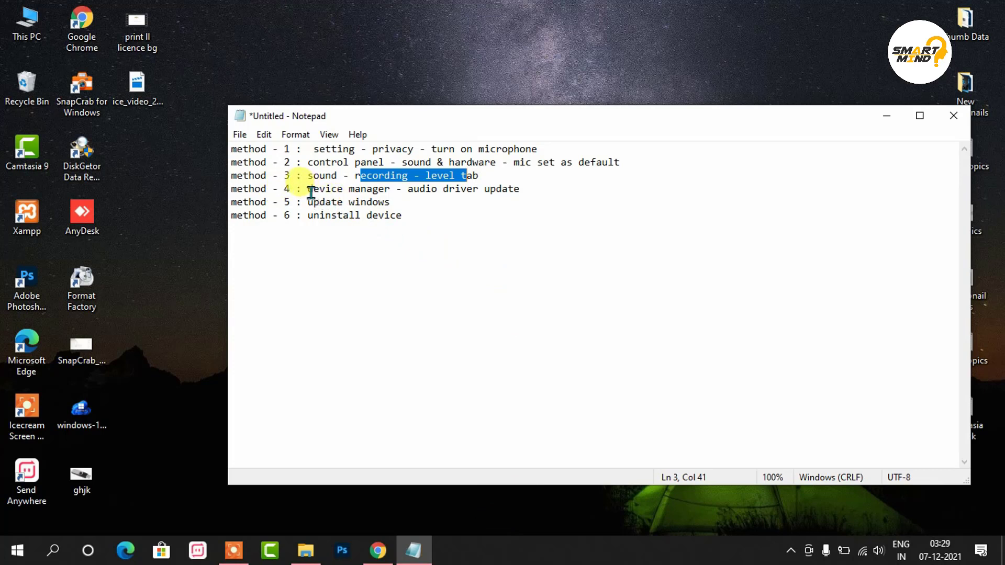
{"action": "left_click_drag", "start_coordinate": [308, 194], "coordinate": [373, 192]}
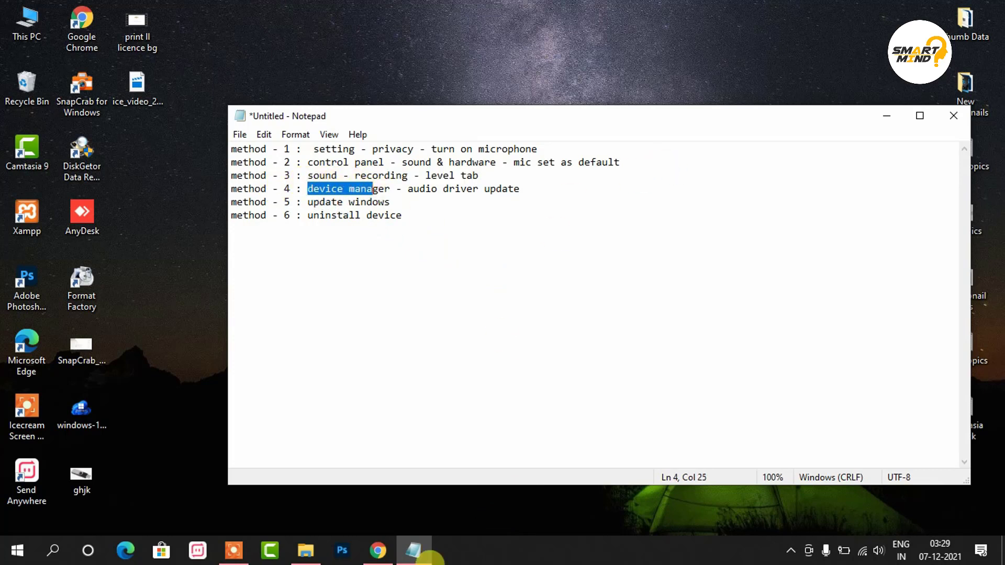
{"action": "left_click", "coordinate": [55, 550]}
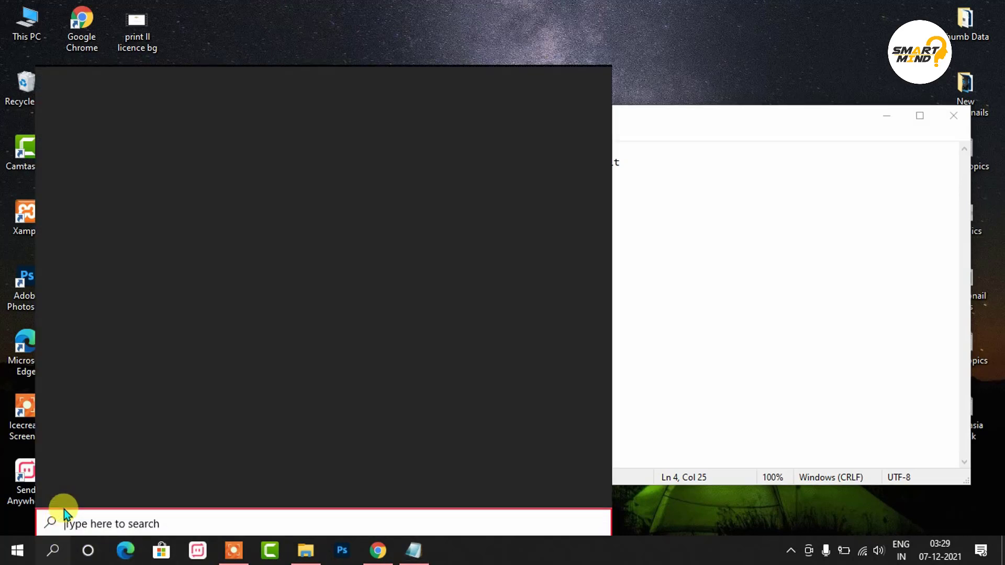
{"action": "type", "text": "devi"}
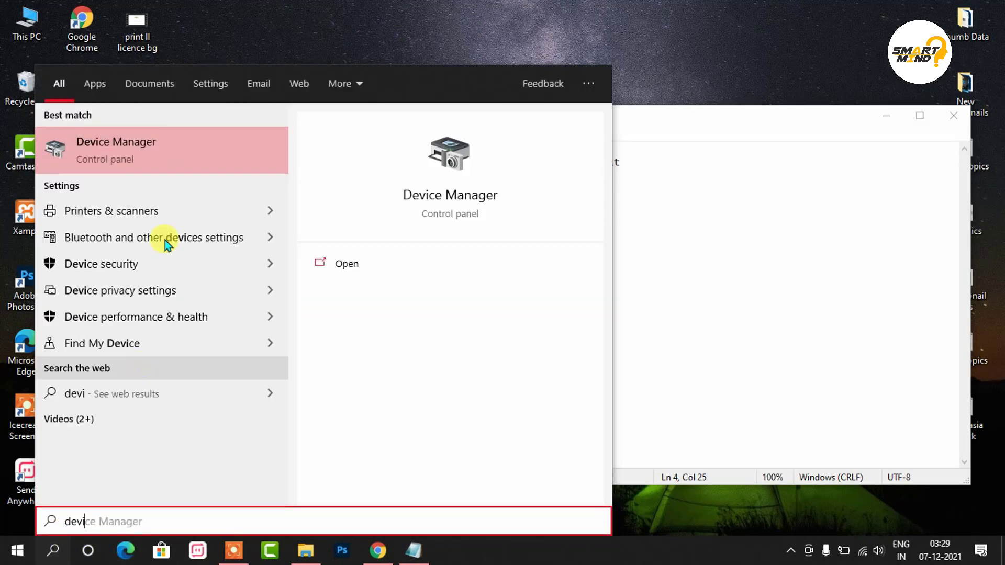
{"action": "left_click", "coordinate": [354, 263]}
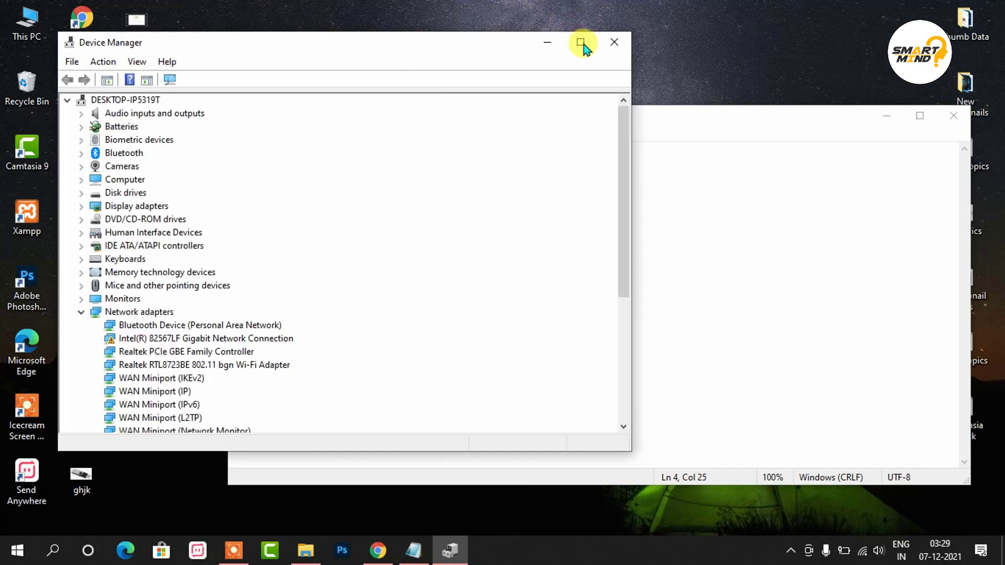
- Maximise Device Manager, collapse Network adapters and Other devices, and expand Audio inputs and outputs
{"action": "left_click", "coordinate": [582, 43]}
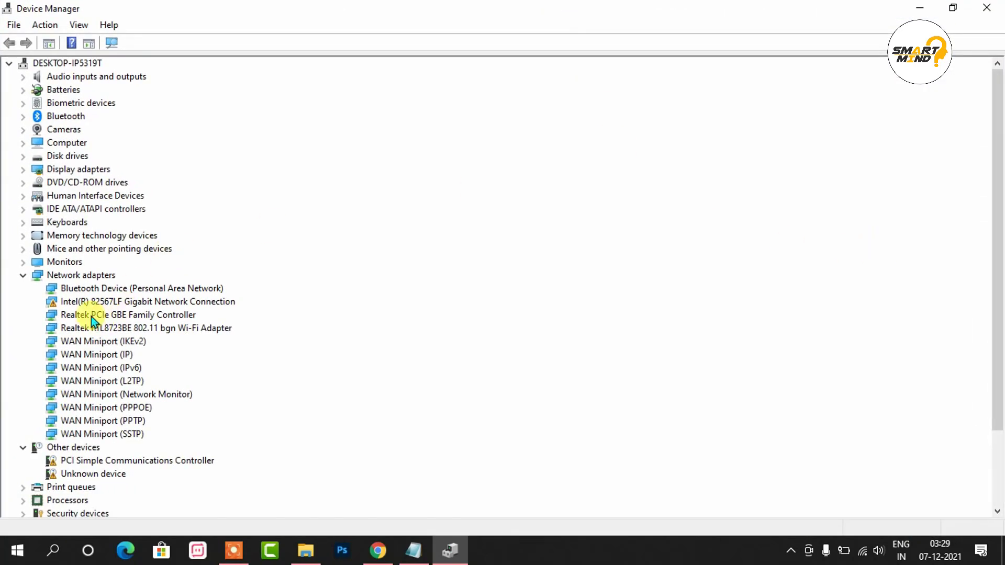
{"action": "left_click", "coordinate": [27, 275]}
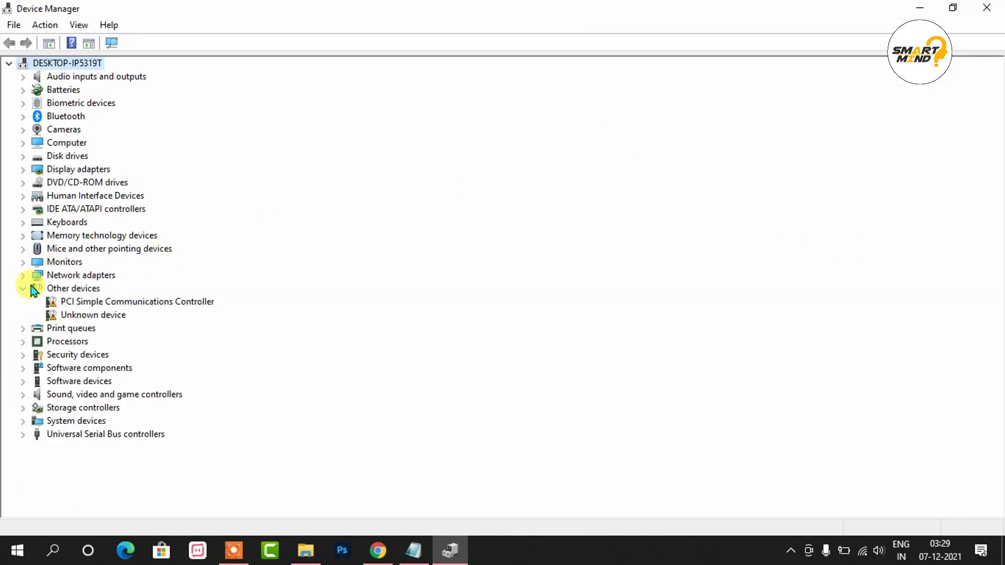
{"action": "left_click", "coordinate": [25, 288]}
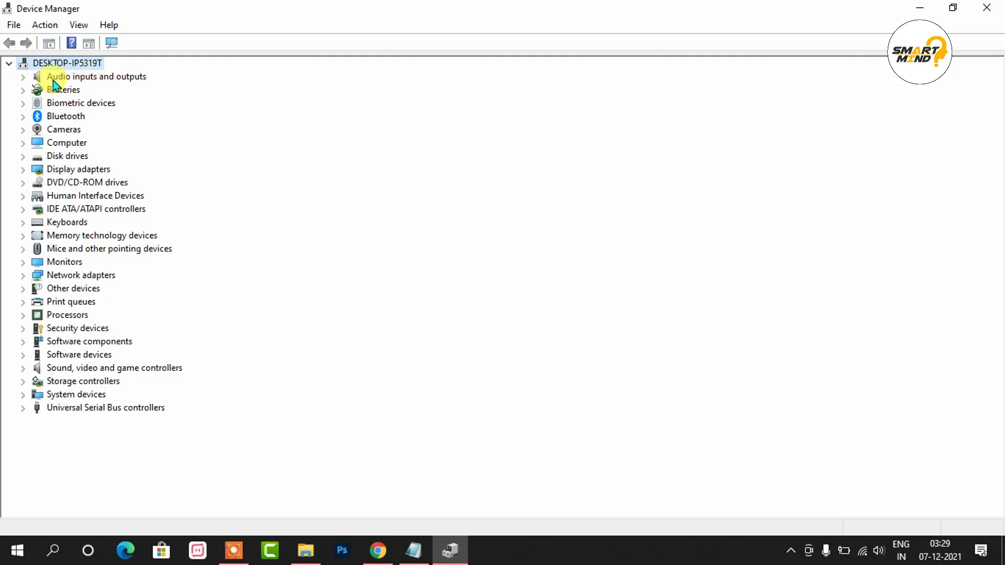
{"action": "left_click", "coordinate": [23, 77]}
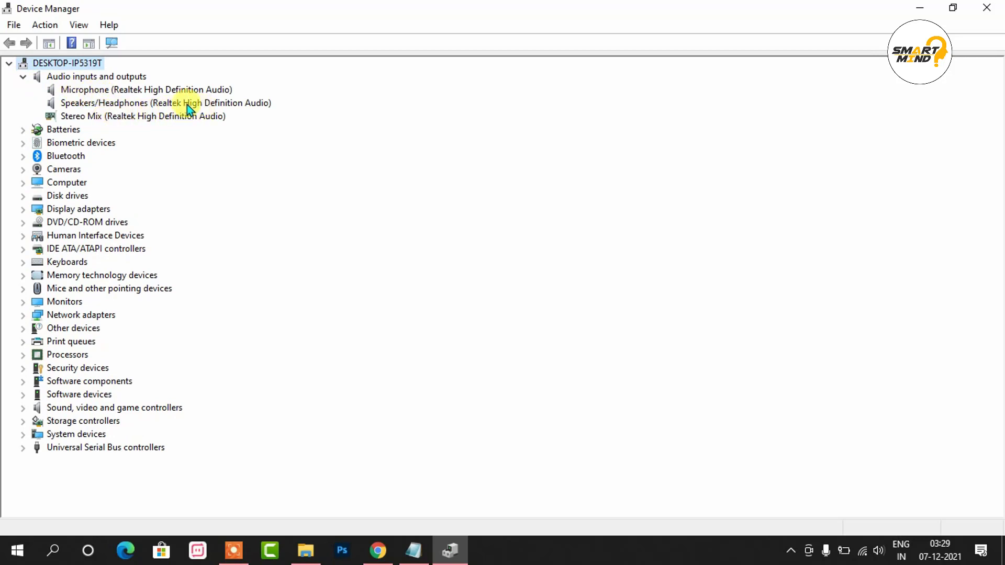
- Update the Microphone (Realtek High Definition Audio) driver with the automatic search, and close the wizard and Device Manager
{"action": "left_click", "coordinate": [118, 102]}
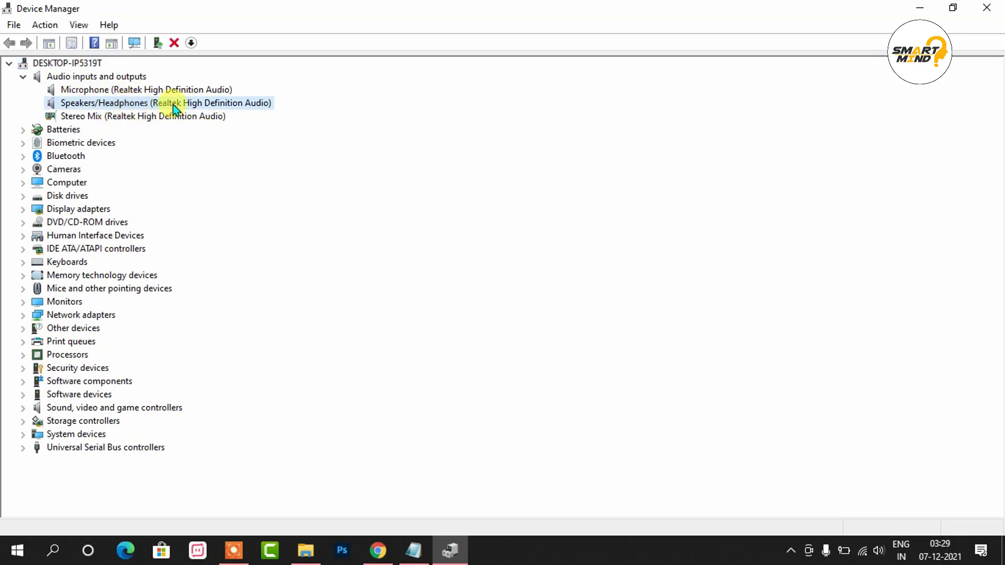
{"action": "left_click", "coordinate": [86, 93]}
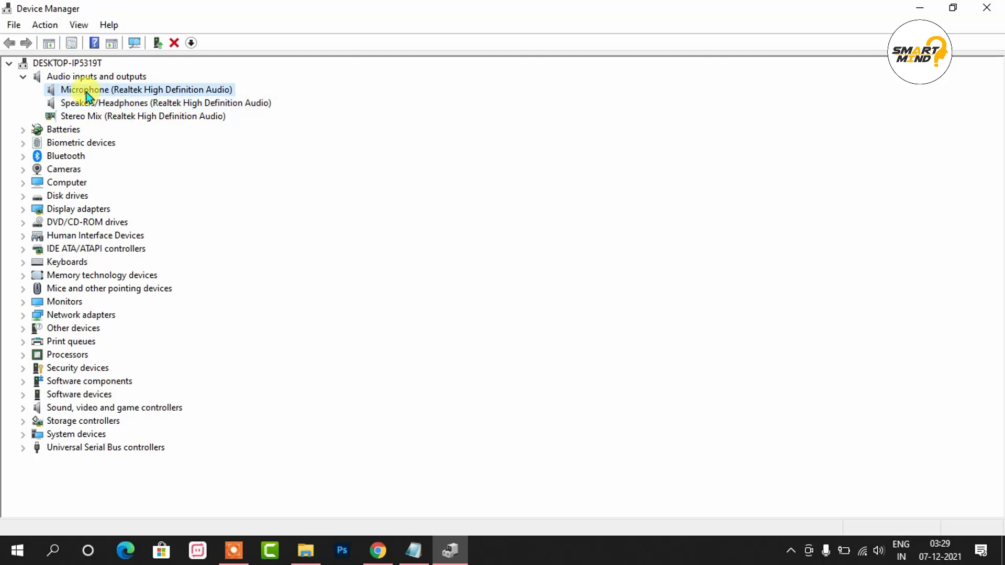
{"action": "right_click", "coordinate": [89, 97]}
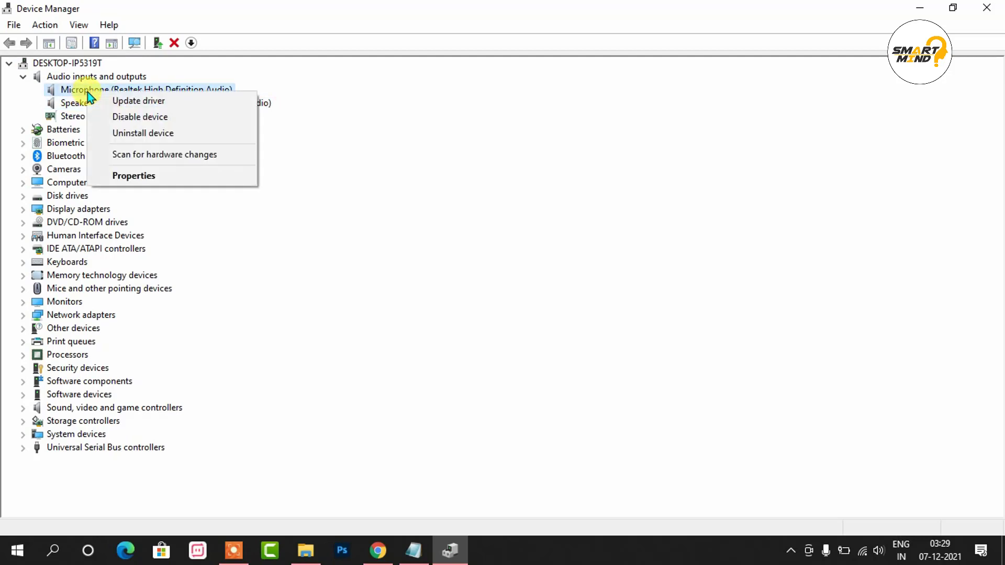
{"action": "left_click", "coordinate": [130, 104]}
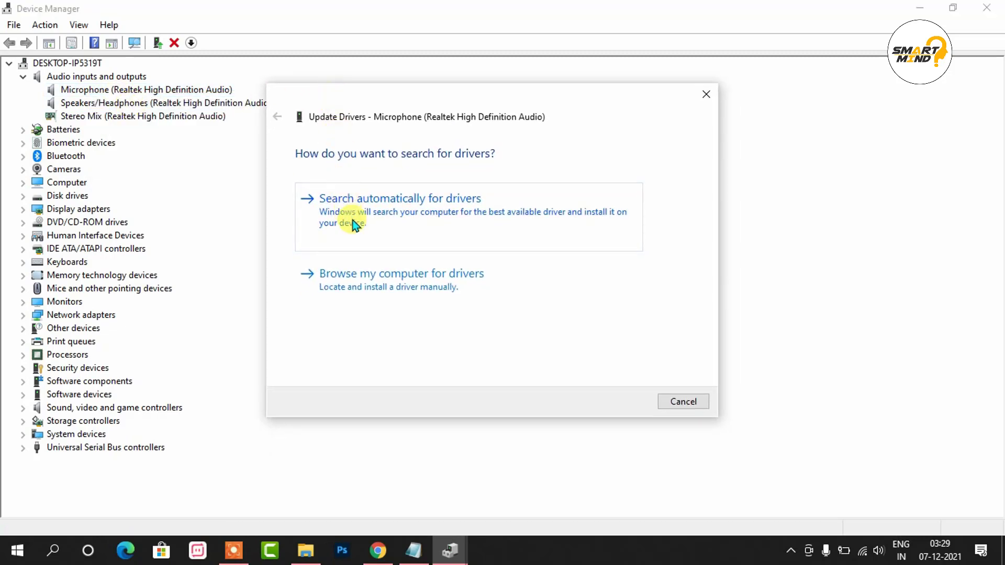
{"action": "left_click", "coordinate": [377, 221]}
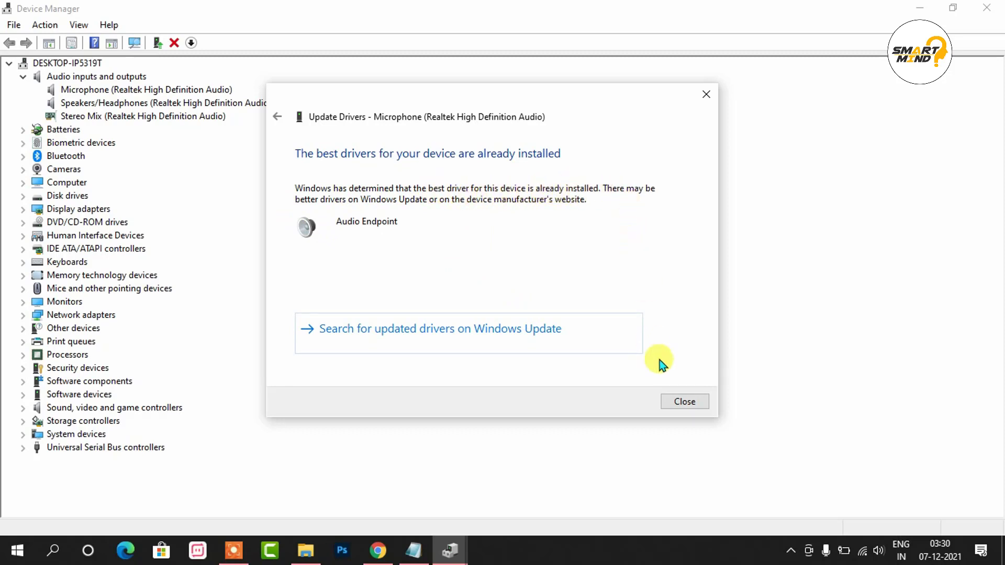
{"action": "left_click", "coordinate": [681, 402]}
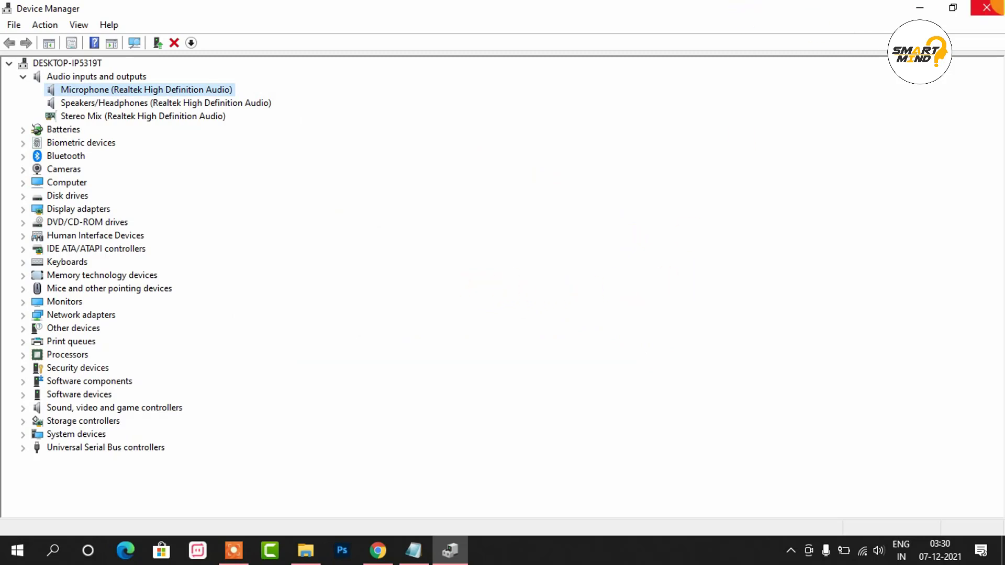
{"action": "left_click", "coordinate": [987, 8]}
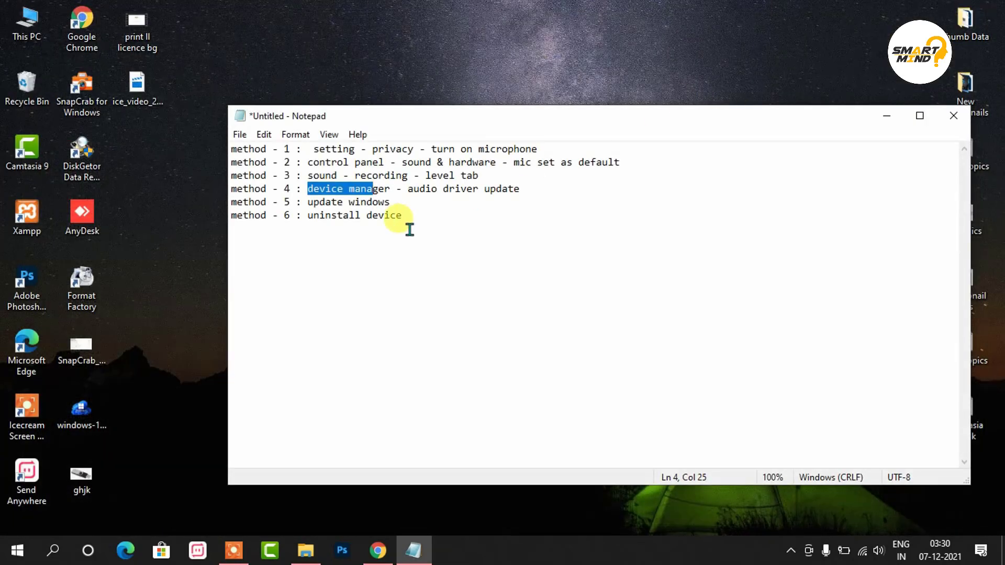
- Highlight the method 5 update windows line in the Notepad list
{"action": "left_click", "coordinate": [524, 187]}
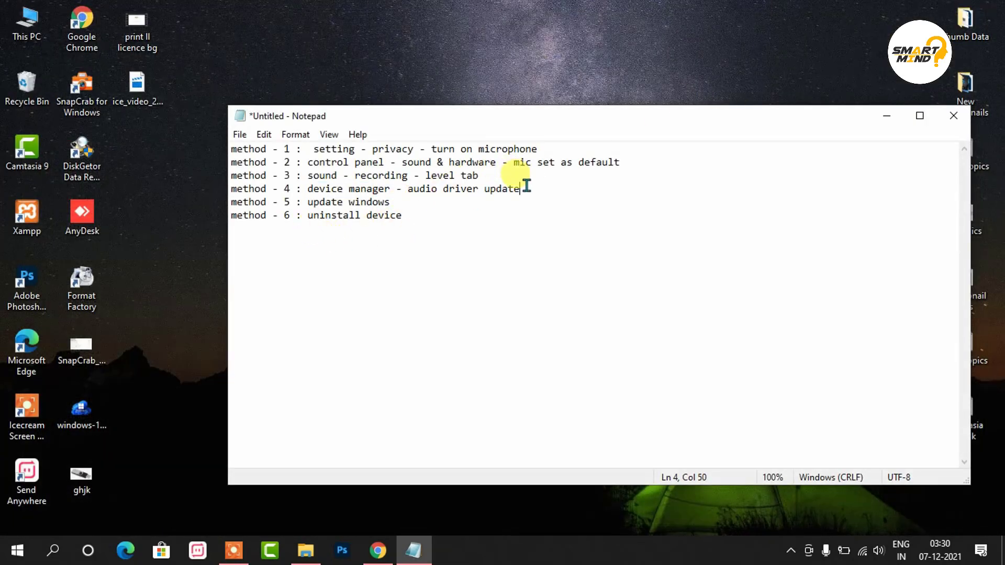
{"action": "left_click", "coordinate": [231, 202]}
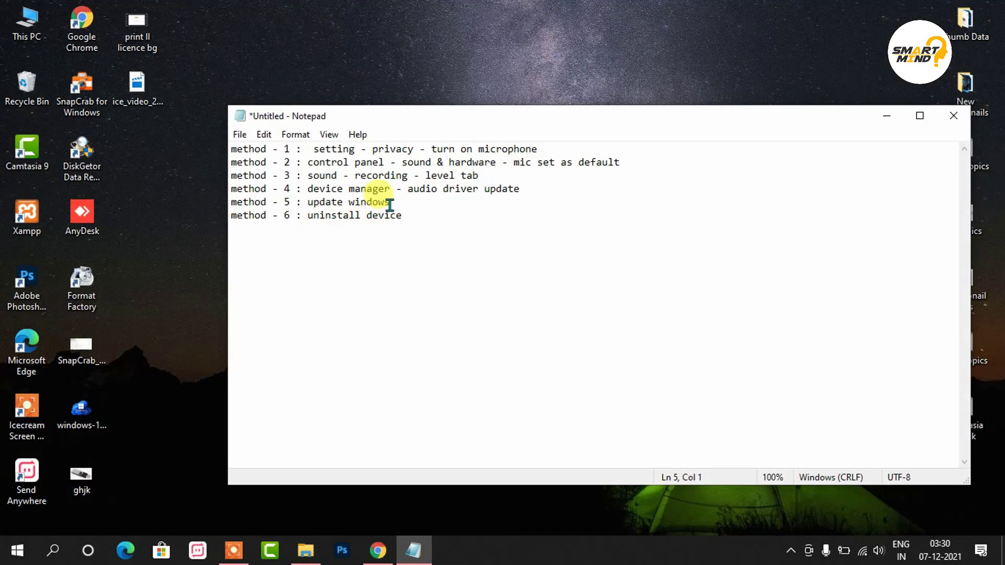
{"action": "left_click_drag", "start_coordinate": [391, 202], "coordinate": [218, 203]}
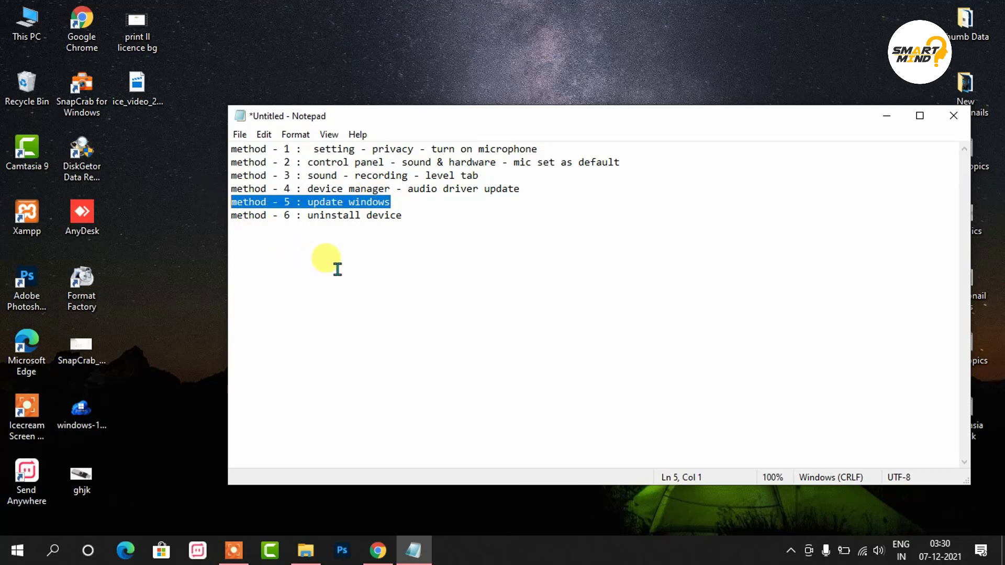
- Open Windows Settings, minimising the browser window that was brought up on the way
{"action": "left_click", "coordinate": [378, 550]}
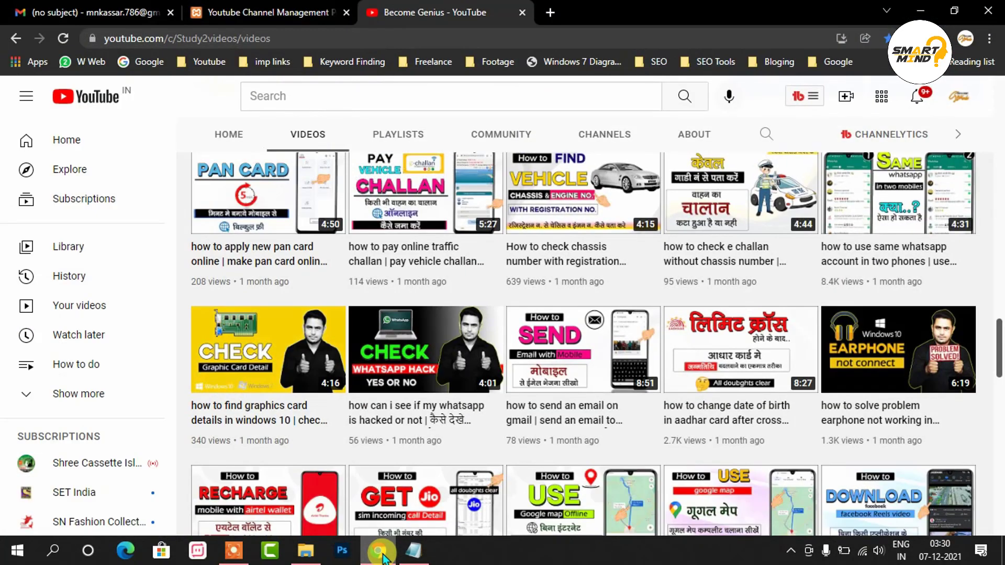
{"action": "left_click", "coordinate": [380, 551]}
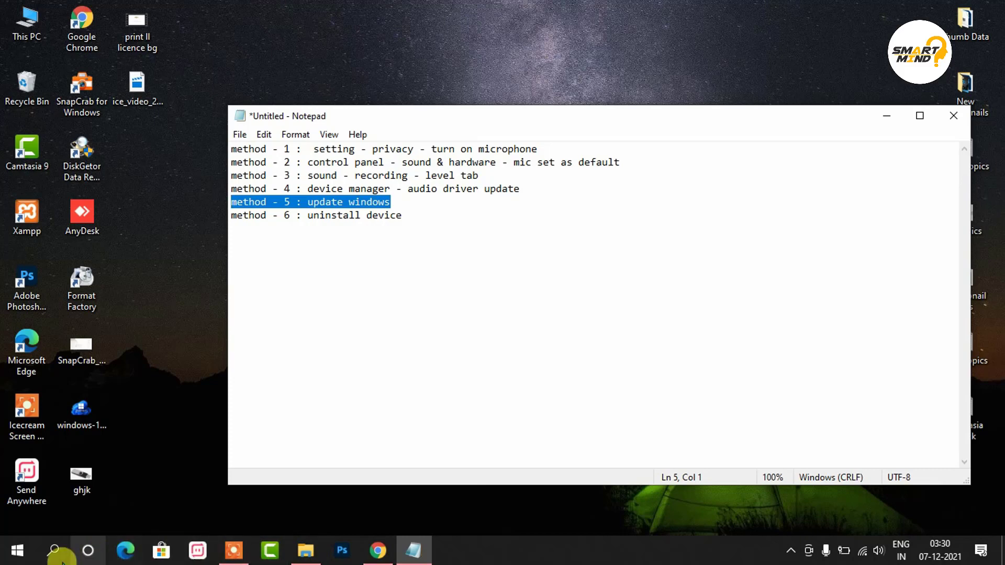
{"action": "left_click", "coordinate": [15, 551]}
{"action": "mouse_move", "coordinate": [14, 412]}
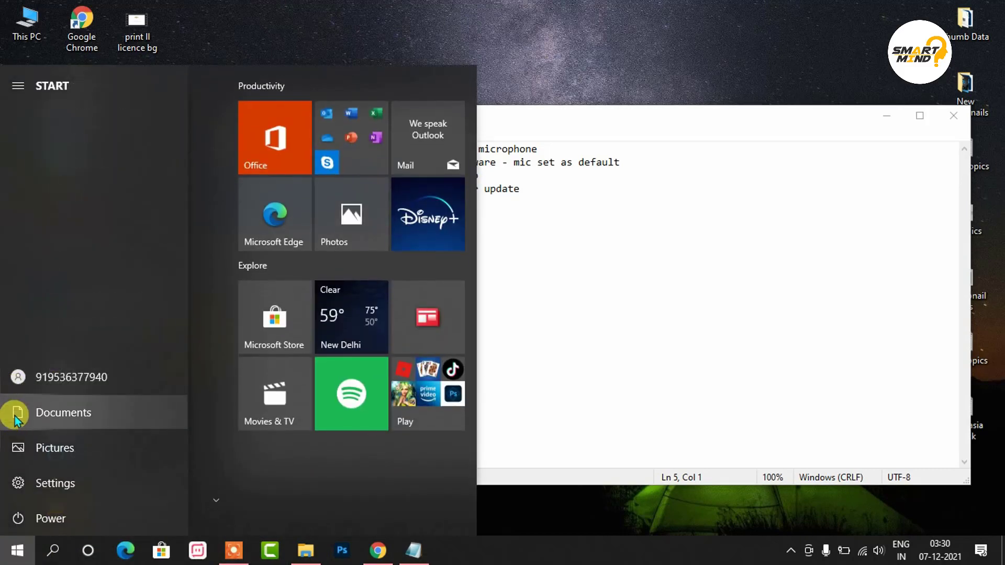
{"action": "left_click", "coordinate": [18, 481]}
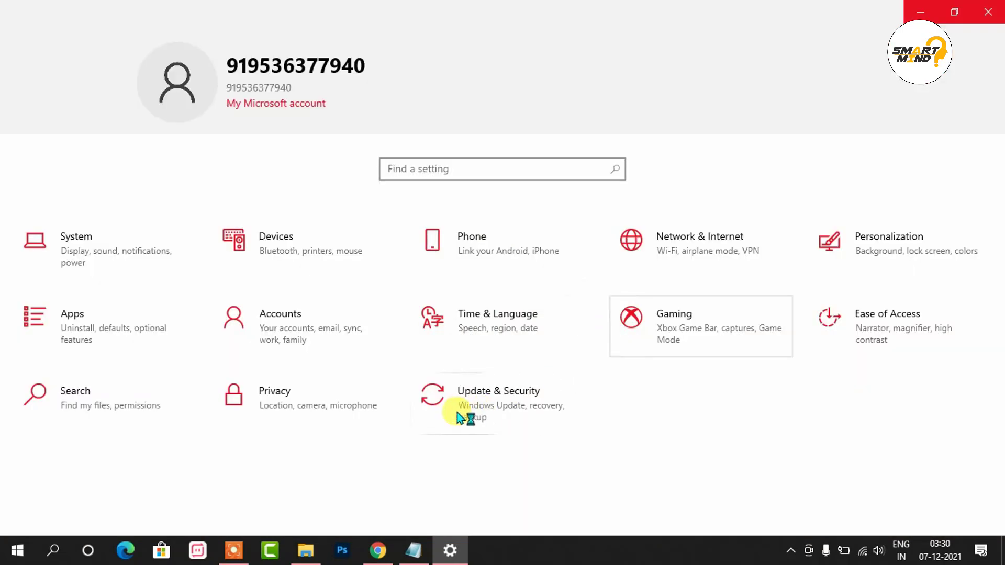
- Open Update & Security, look through the available updates on the Windows Update page, and close Settings
{"action": "left_click", "coordinate": [506, 396]}
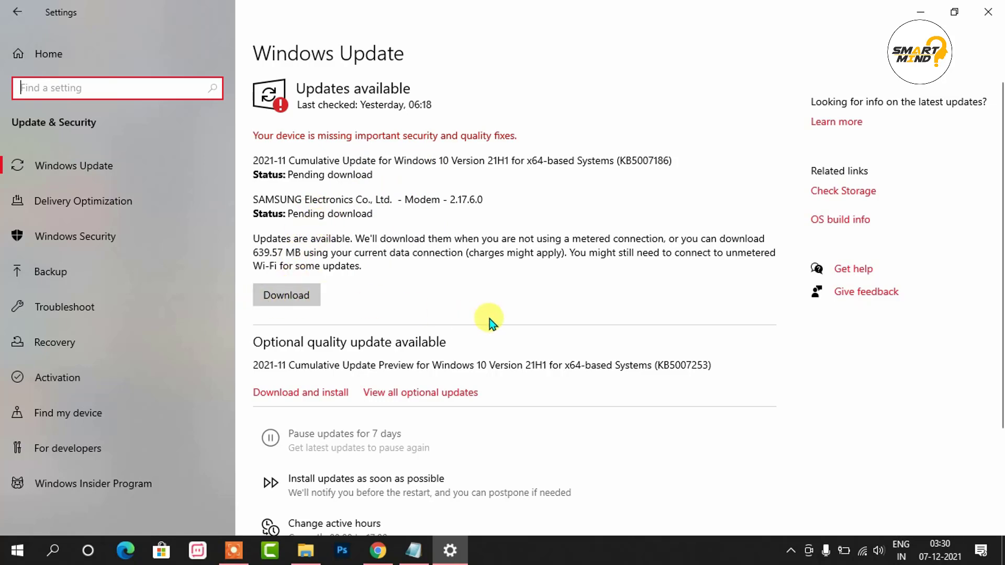
{"action": "scroll", "coordinate": [489, 319], "scroll_direction": "down", "scroll_amount": 3}
{"action": "scroll", "coordinate": [496, 322], "scroll_direction": "up", "scroll_amount": 3}
{"action": "left_click", "coordinate": [986, 11]}
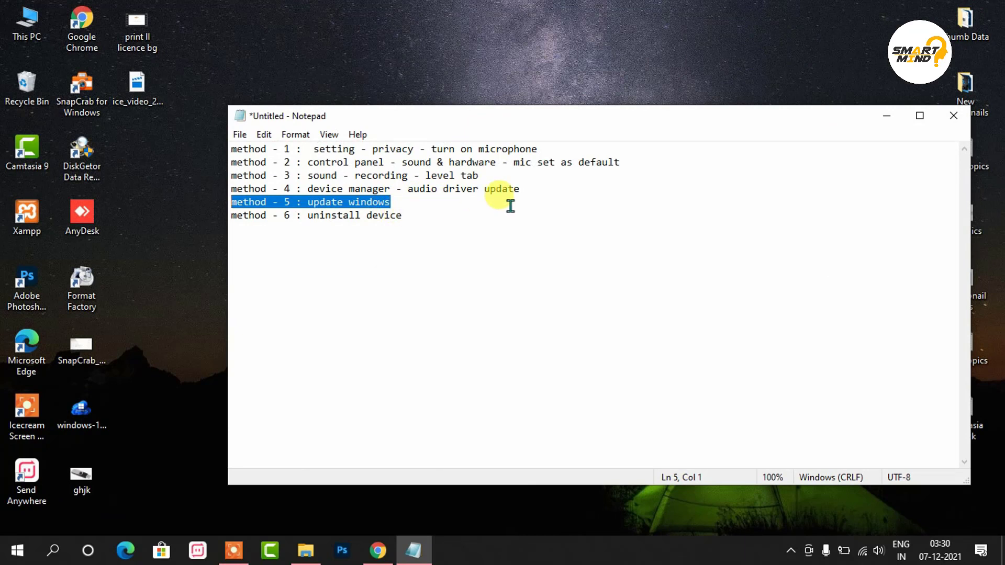
- Highlight the method 6 uninstall device line in the Notepad list, clear the selection, and open Device Manager maximised
{"action": "left_click_drag", "start_coordinate": [421, 215], "coordinate": [233, 216]}
{"action": "left_click", "coordinate": [435, 219]}
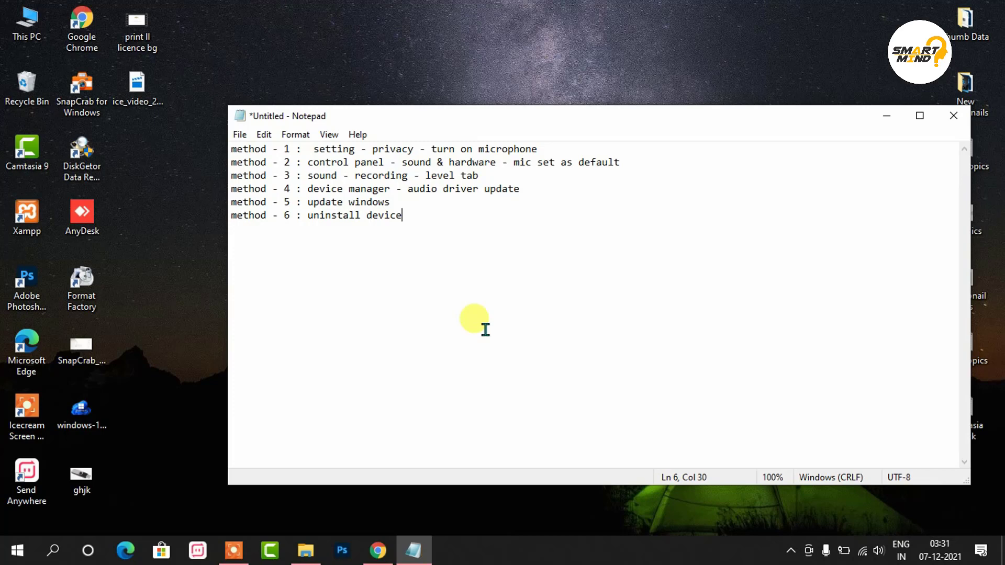
{"action": "left_click", "coordinate": [52, 554]}
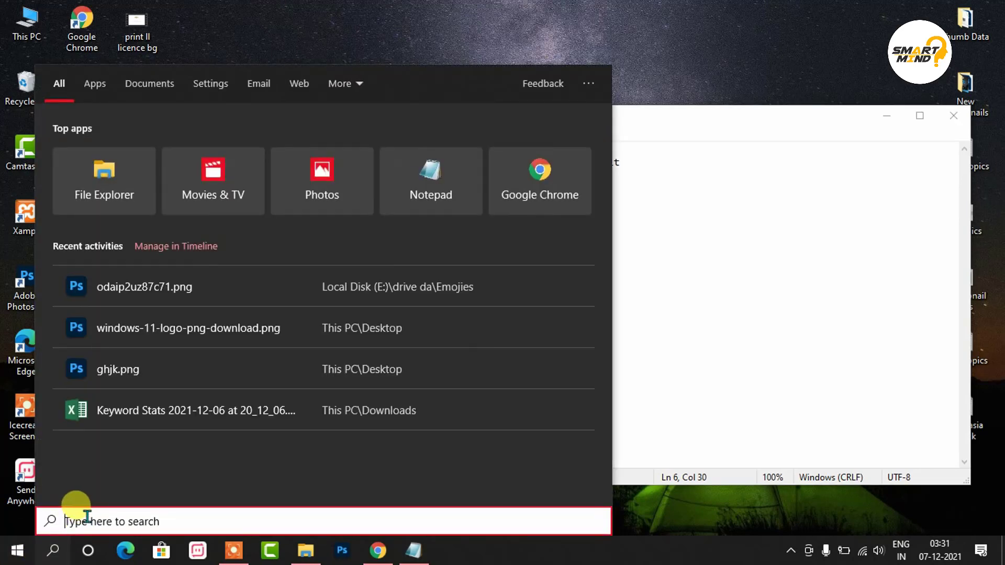
{"action": "type", "text": "devi"}
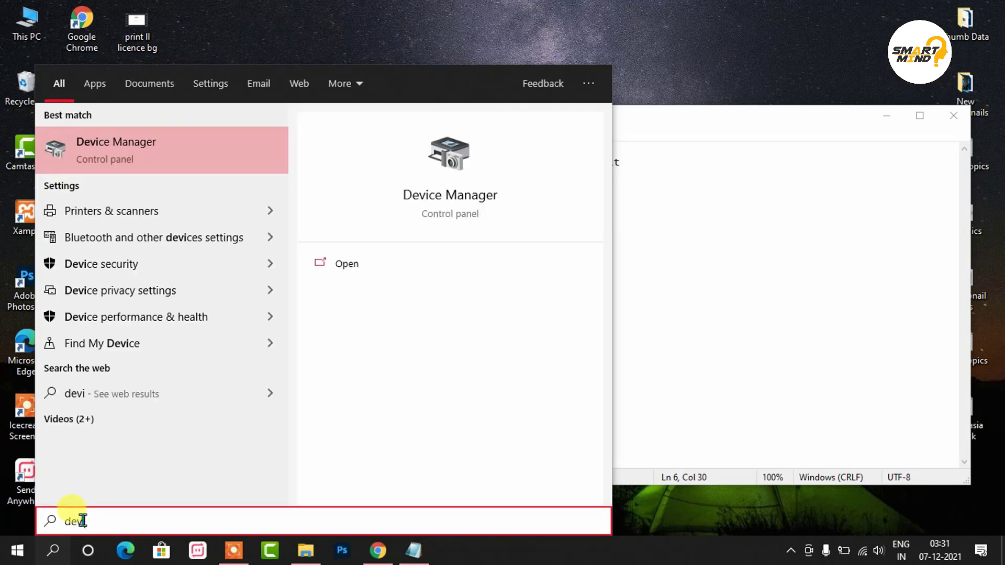
{"action": "left_click", "coordinate": [145, 151]}
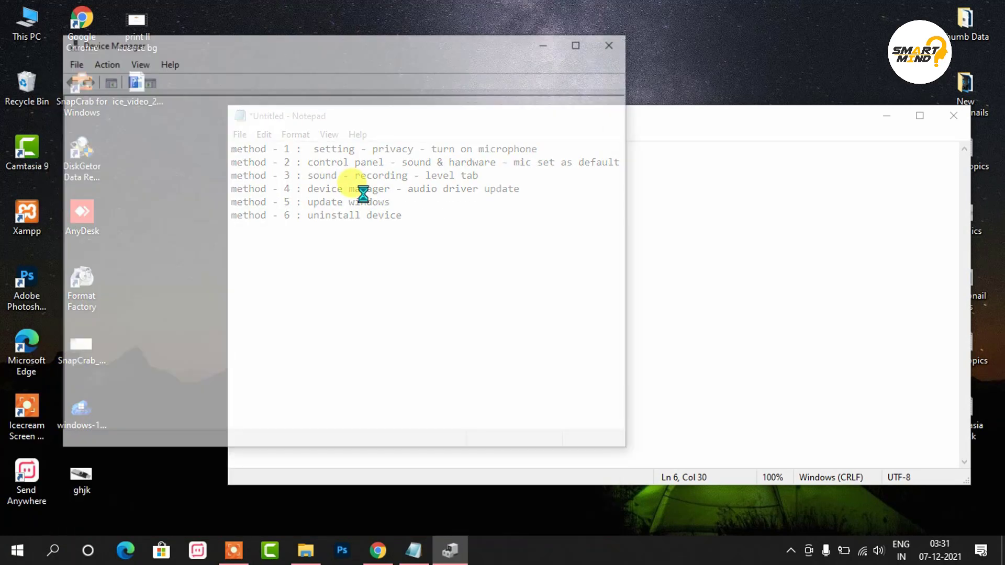
{"action": "left_click", "coordinate": [578, 43]}
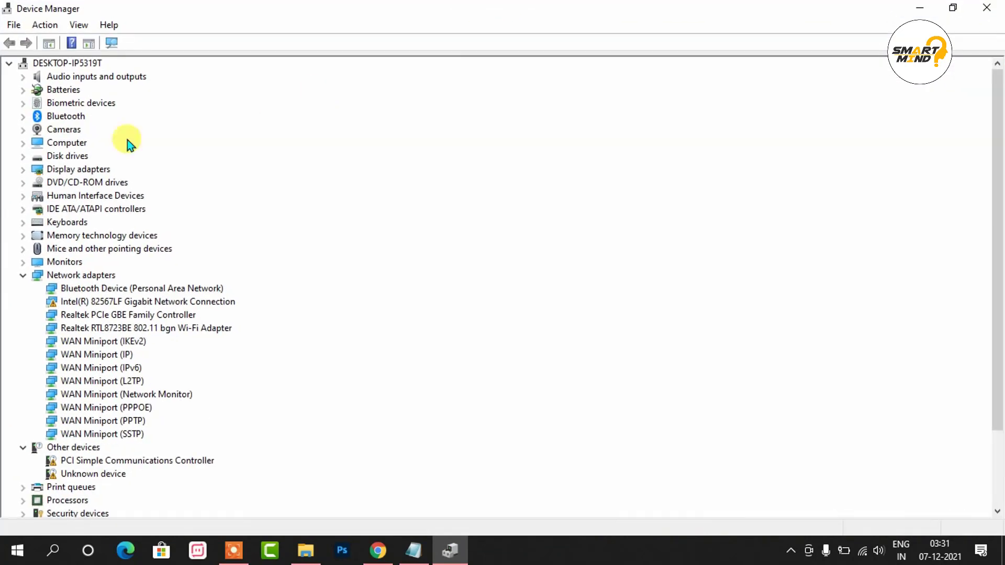
- Collapse Network adapters, expand Audio inputs and outputs, and view the Uninstall device command for Microphone (Realtek High Definition Audio) without running it
{"action": "left_click", "coordinate": [23, 275]}
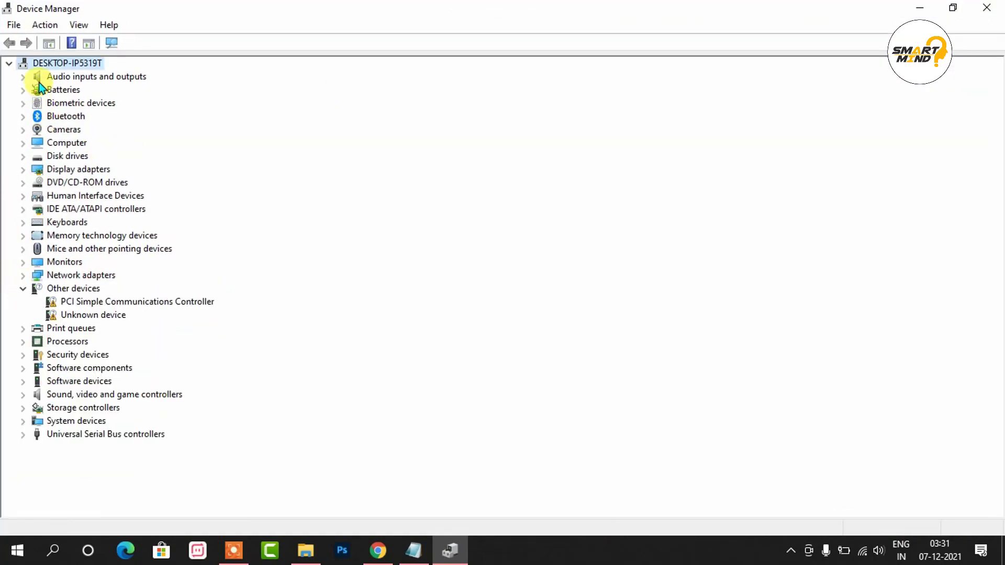
{"action": "left_click", "coordinate": [23, 77]}
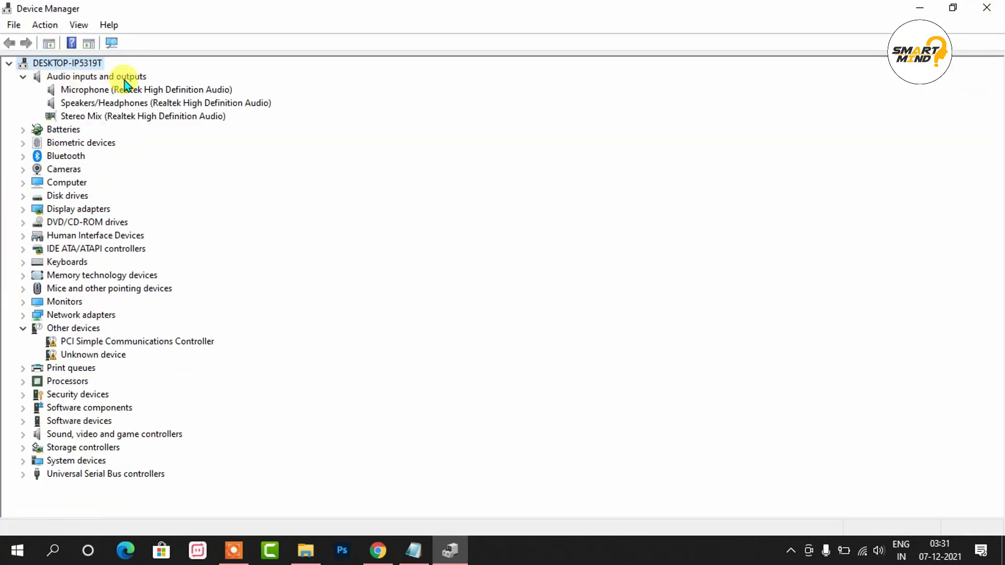
{"action": "right_click", "coordinate": [79, 89]}
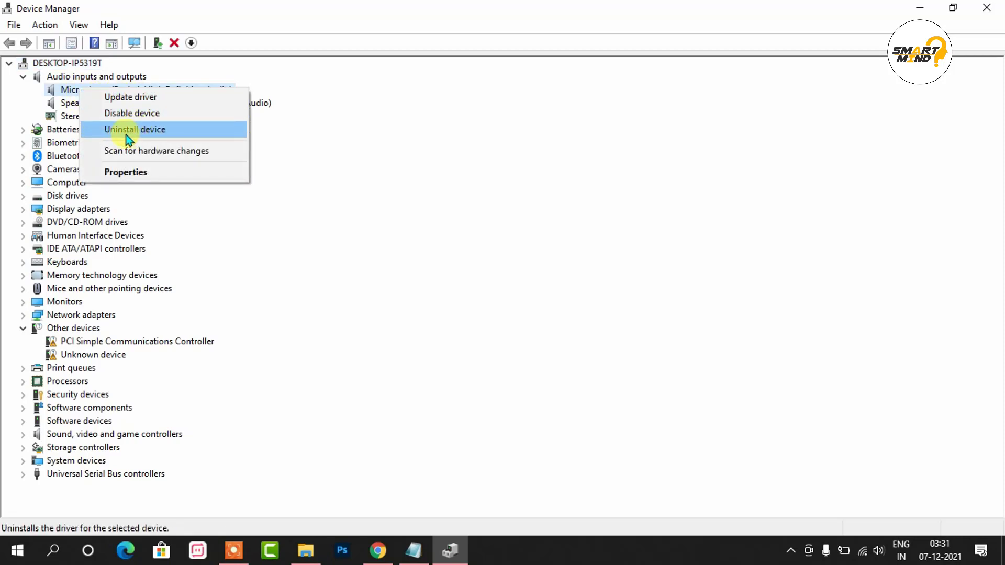
{"action": "left_click", "coordinate": [335, 134]}
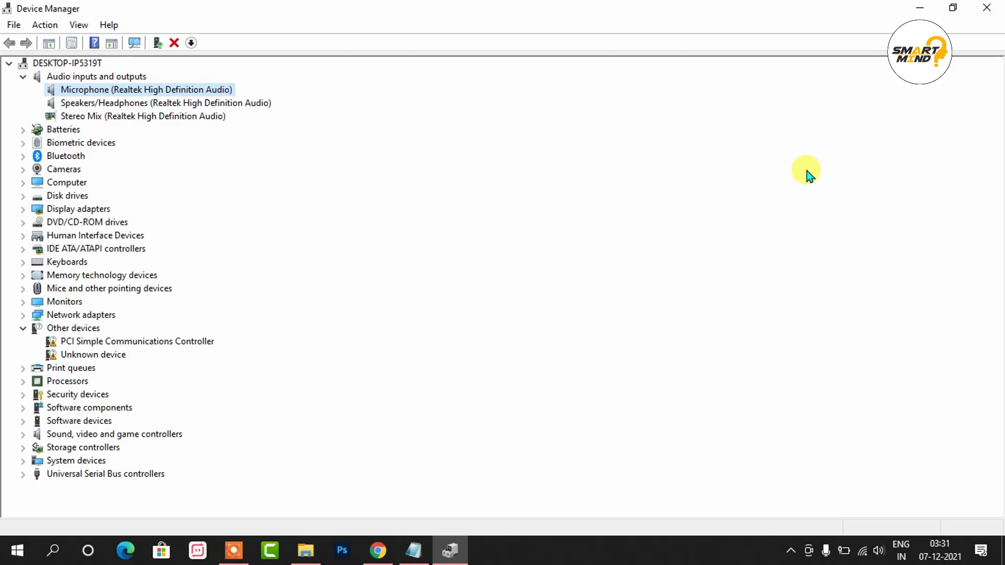
- Switch back to the Notepad list, shift its window slightly, and highlight all six method lines
{"action": "left_click", "coordinate": [417, 554]}
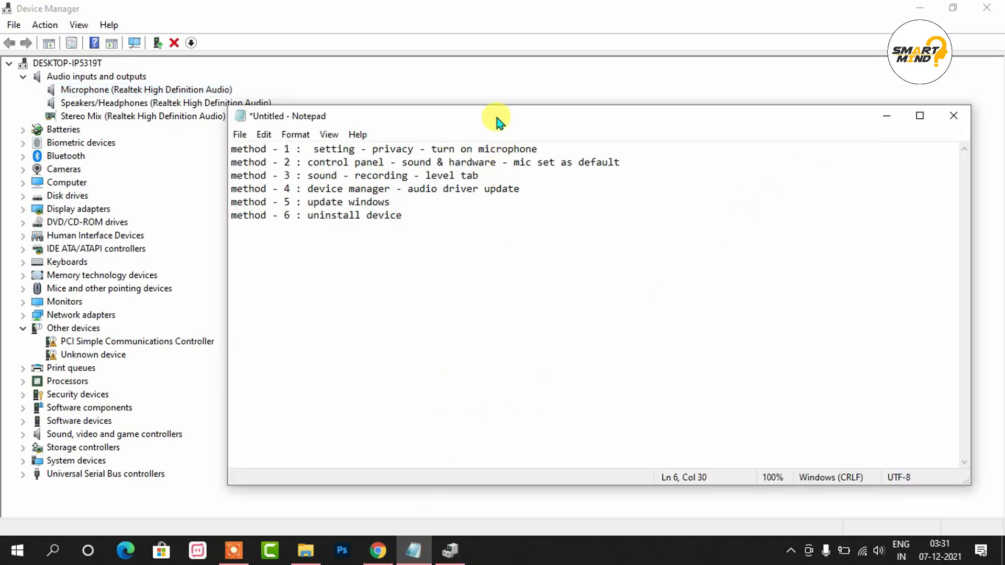
{"action": "left_click_drag", "start_coordinate": [497, 118], "coordinate": [446, 116]}
{"action": "left_click_drag", "start_coordinate": [381, 215], "coordinate": [168, 128]}
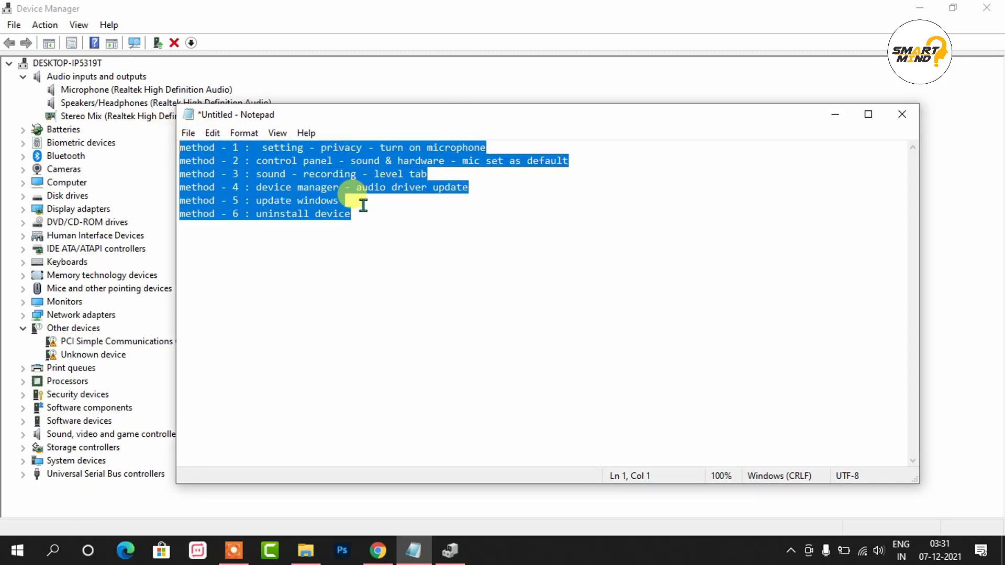